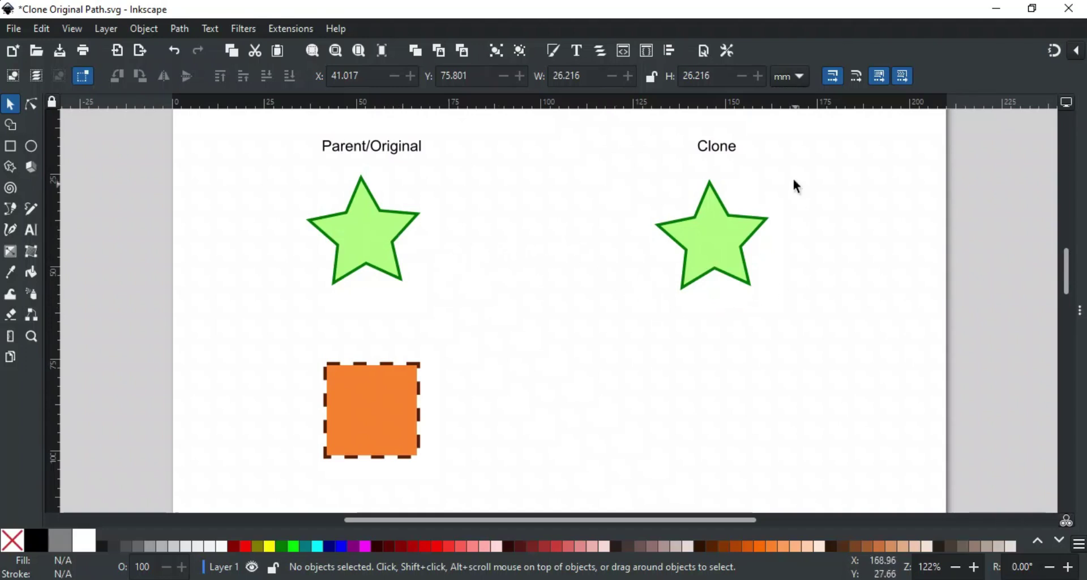
Shrink the original star and fill it olive after trying yellow and red, then select the orange square.
{"action": "left_click", "coordinate": [385, 227]}
{"action": "mouse_move", "coordinate": [426, 169]}
{"action": "left_mouse_down"}
{"action": "mouse_move", "coordinate": [394, 199]}
{"action": "mouse_move", "coordinate": [410, 192]}
{"action": "left_mouse_up"}
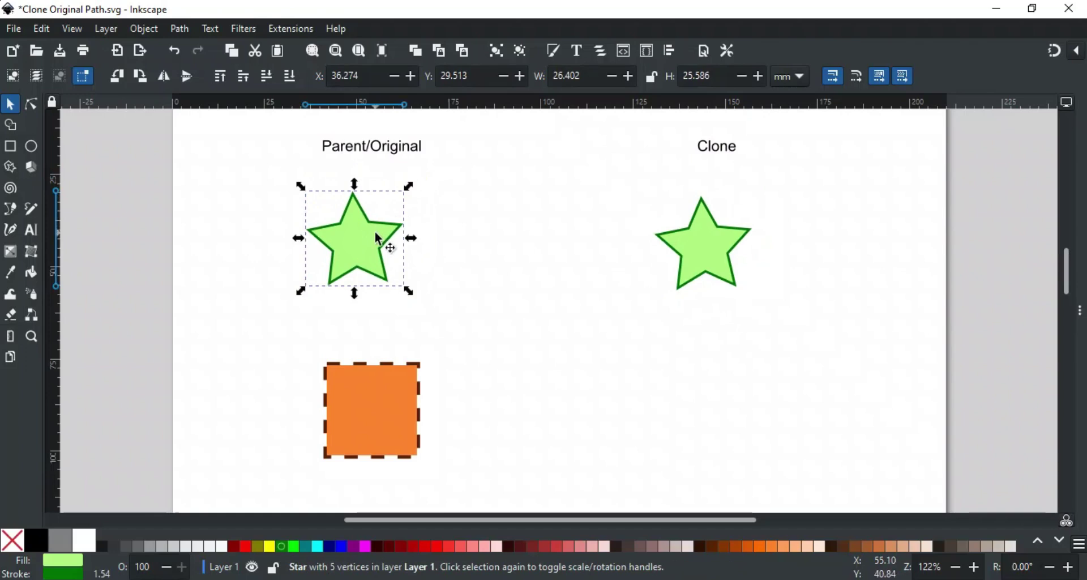
{"action": "left_click", "coordinate": [274, 545]}
{"action": "left_click", "coordinate": [245, 545]}
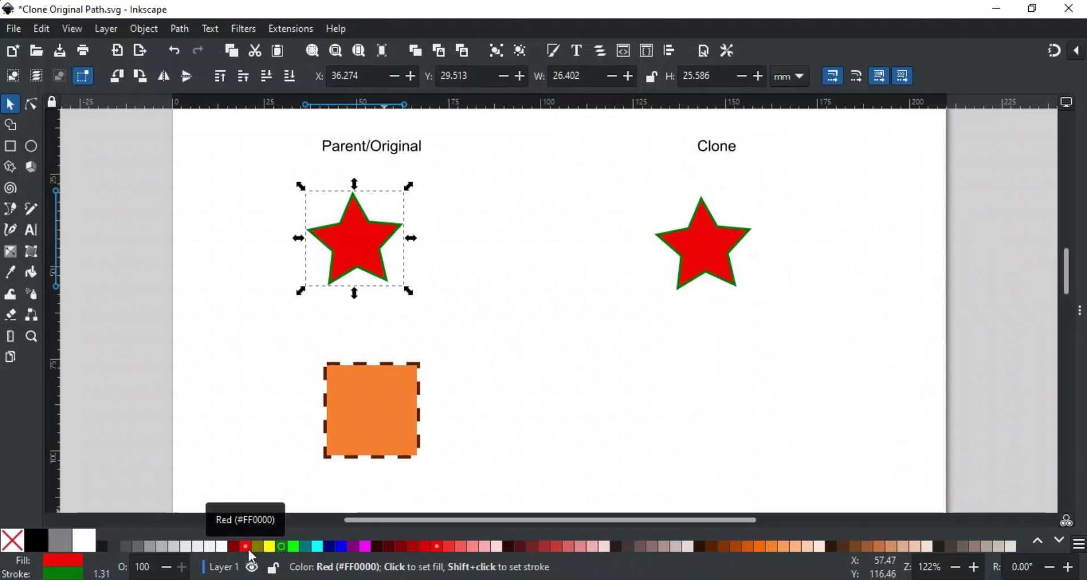
{"action": "left_click", "coordinate": [258, 545]}
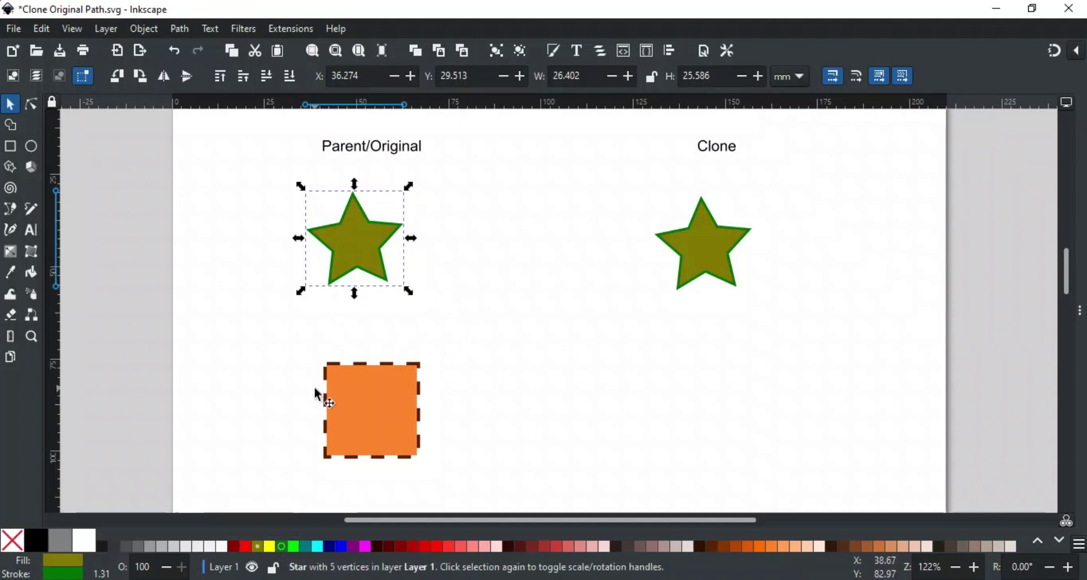
{"action": "left_click", "coordinate": [377, 410]}
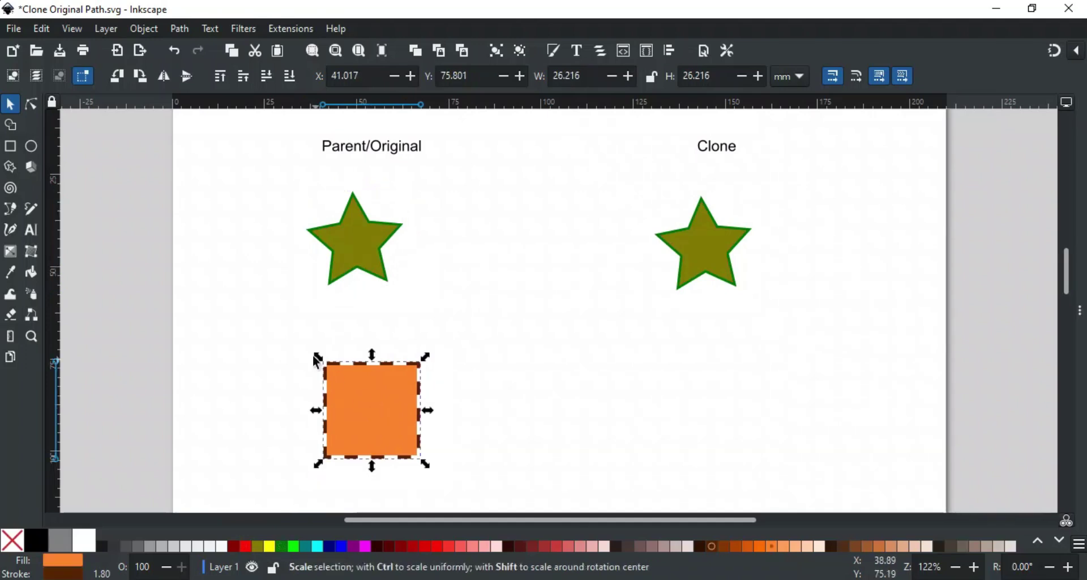
Create a Clone original path (LPE) copy of the orange square from the Edit > Clone menu.
{"action": "left_click", "coordinate": [41, 29]}
{"action": "mouse_move", "coordinate": [147, 229]}
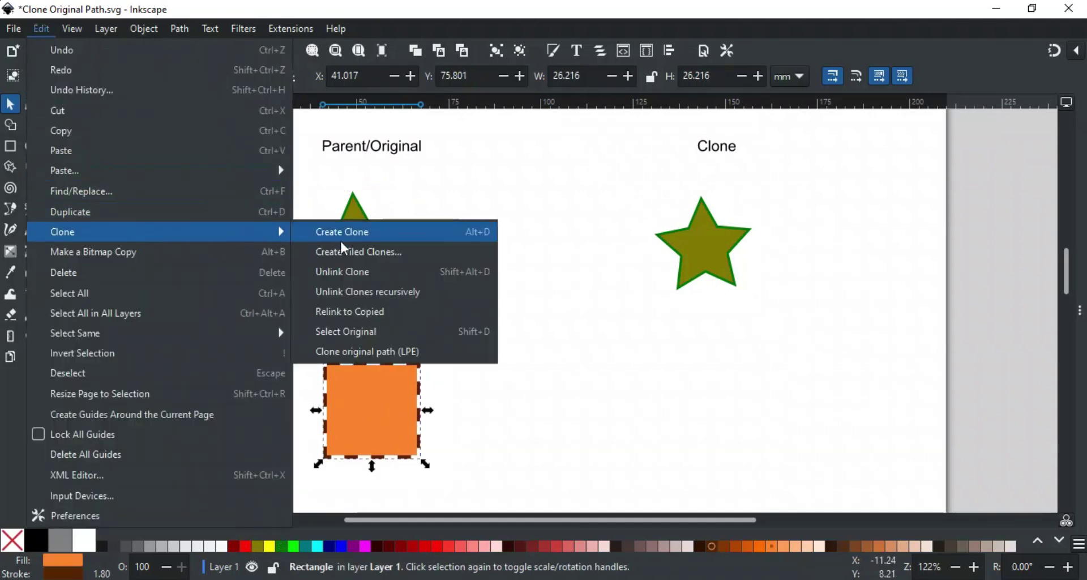
{"action": "left_click", "coordinate": [366, 353]}
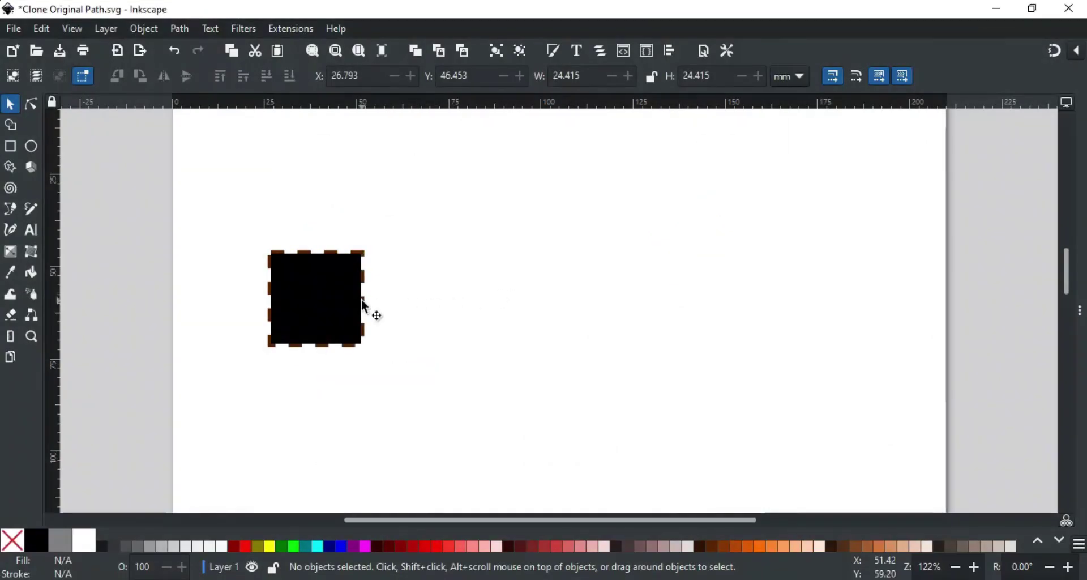
Try dragging the black clone away from the orange original, then deselect everything.
{"action": "left_click_drag", "start_coordinate": [340, 308], "coordinate": [566, 275]}
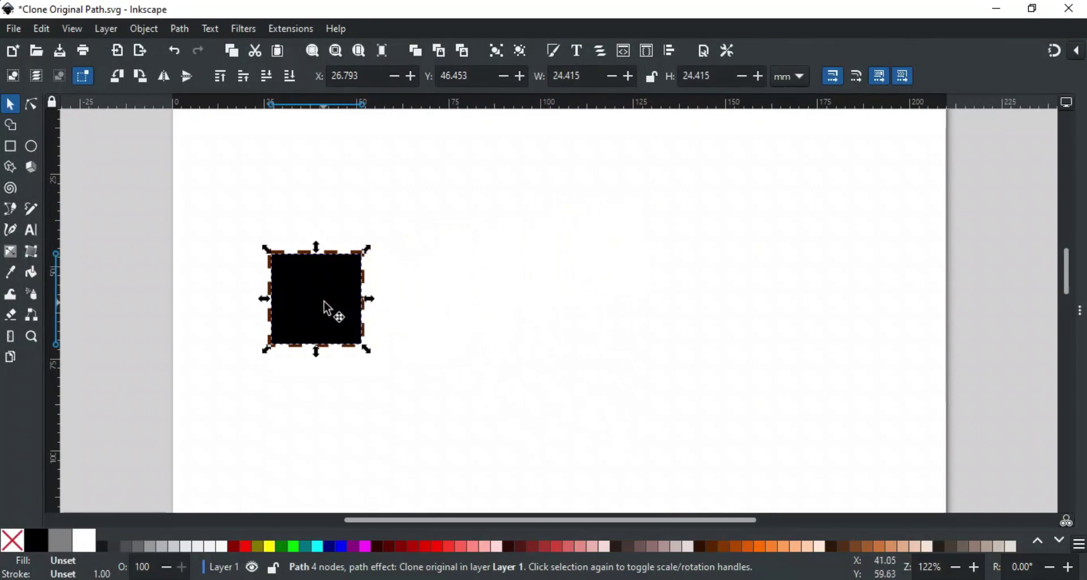
{"action": "left_click_drag", "start_coordinate": [328, 308], "coordinate": [648, 223]}
{"action": "mouse_move", "coordinate": [331, 303]}
{"action": "left_mouse_down"}
{"action": "mouse_move", "coordinate": [544, 262]}
{"action": "mouse_move", "coordinate": [568, 238]}
{"action": "left_mouse_up"}
{"action": "left_click", "coordinate": [569, 239]}
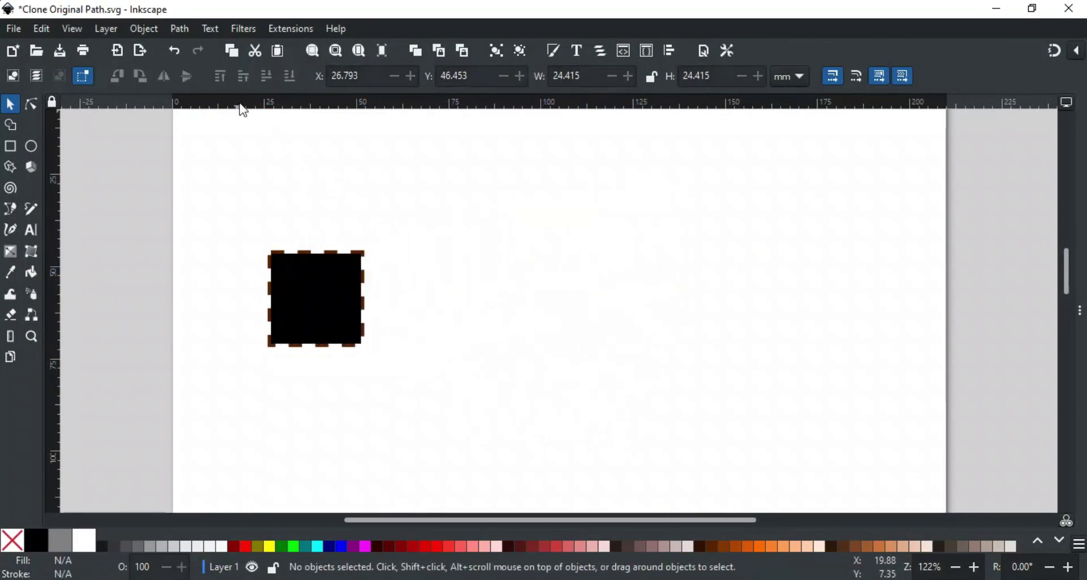
Open Path Effects for the black clone and switch on Allow Transforms.
{"action": "left_click", "coordinate": [181, 30]}
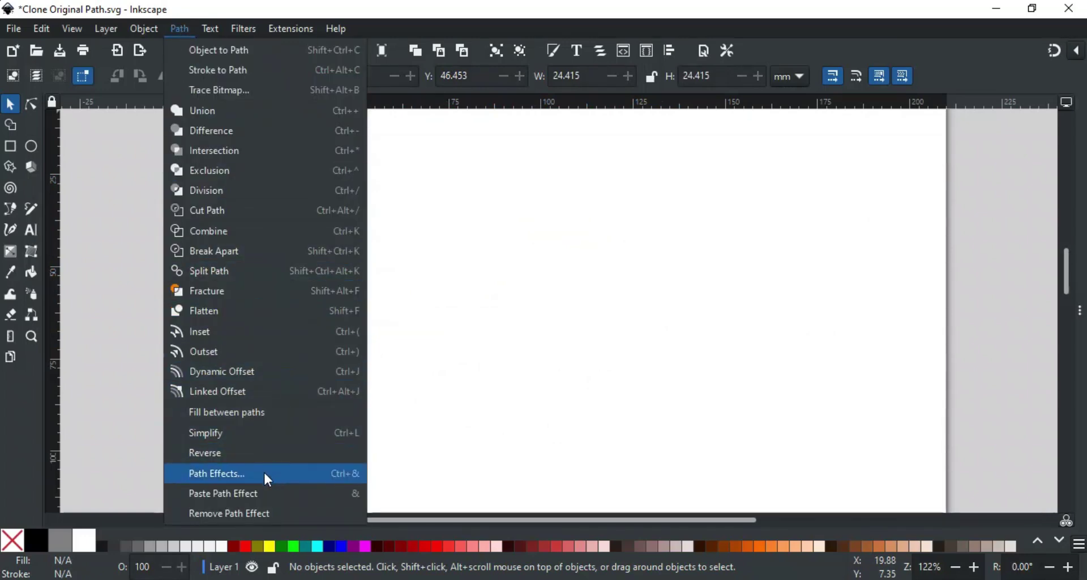
{"action": "left_click", "coordinate": [338, 479]}
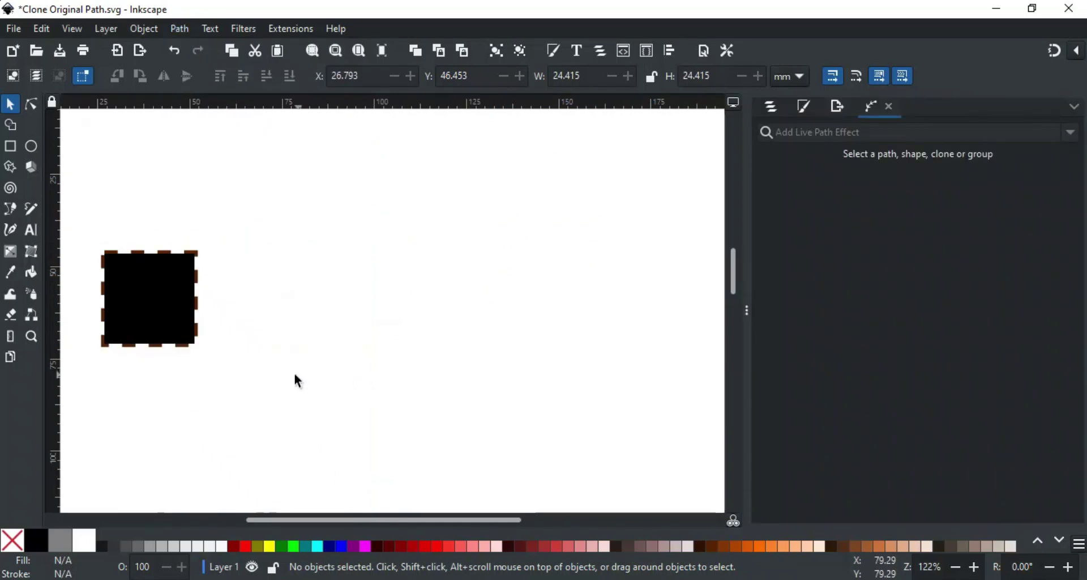
{"action": "left_click", "coordinate": [186, 295]}
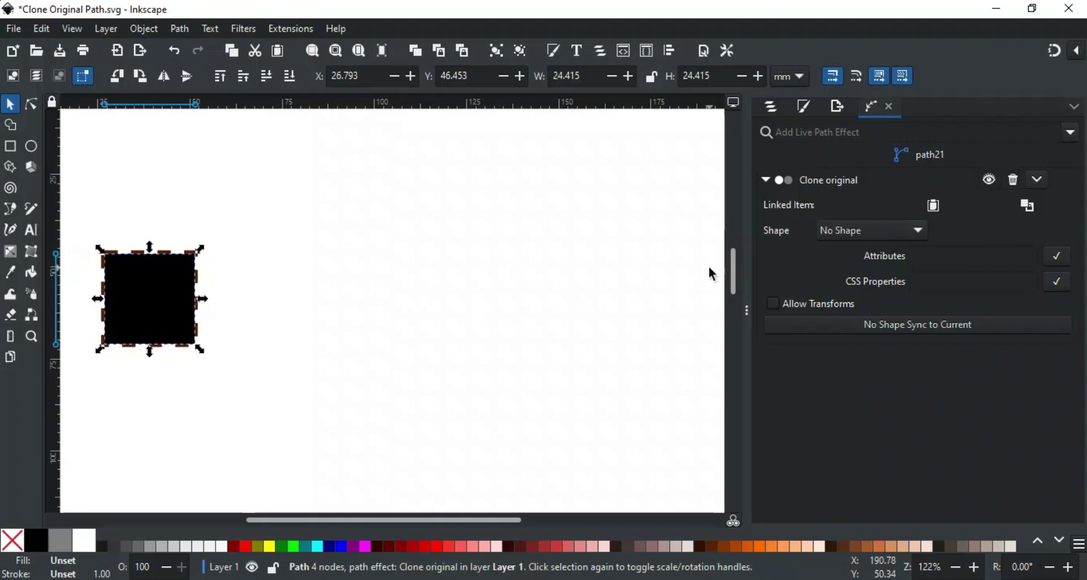
{"action": "left_click", "coordinate": [773, 302]}
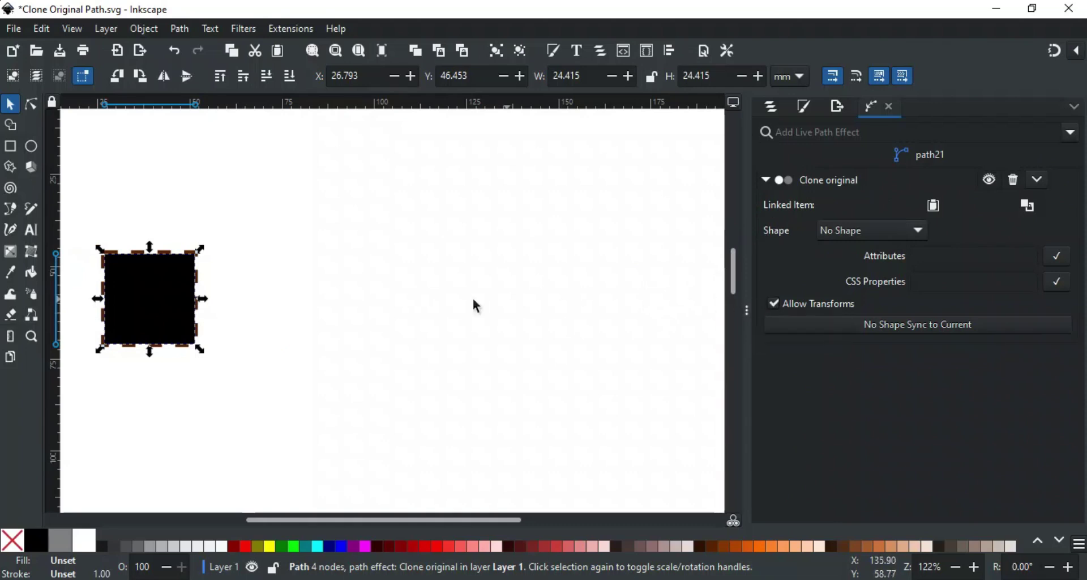
Move the black clone to the right of the orange square, then stretch the orange square larger.
{"action": "left_click_drag", "start_coordinate": [145, 301], "coordinate": [514, 267]}
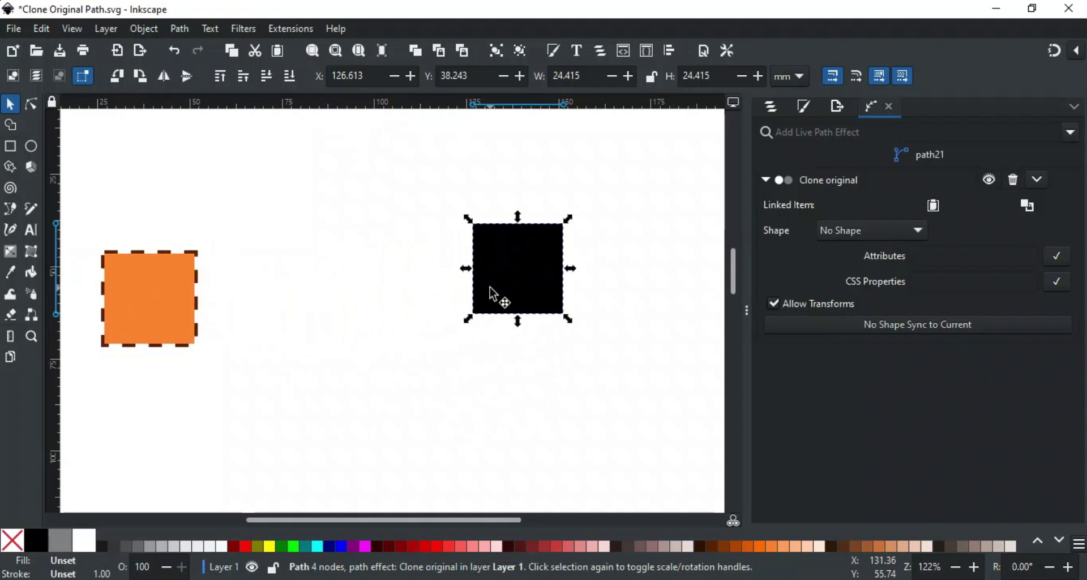
{"action": "left_click", "coordinate": [195, 327]}
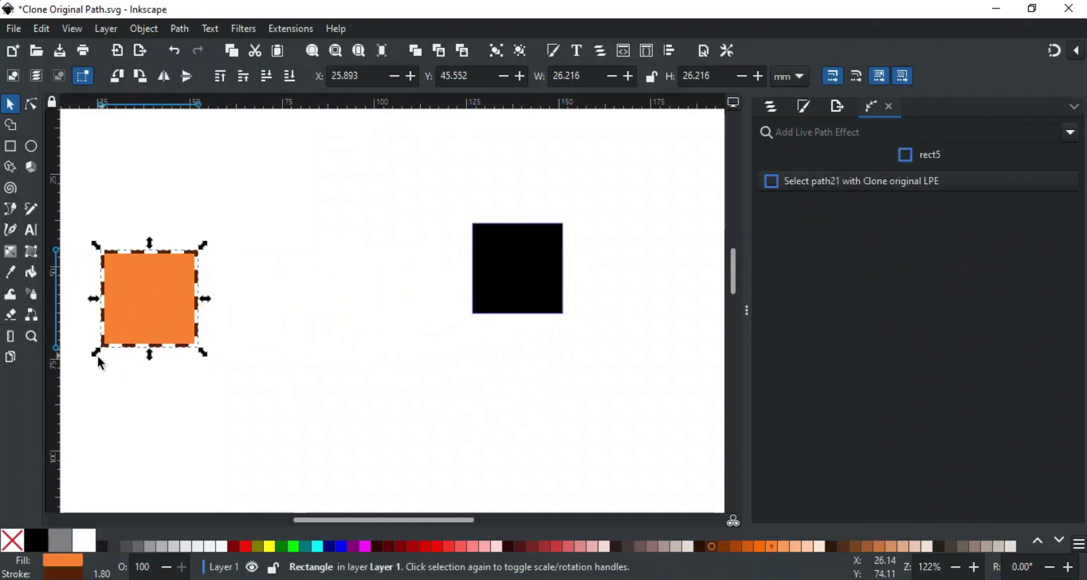
{"action": "mouse_move", "coordinate": [98, 352]}
{"action": "left_mouse_down"}
{"action": "mouse_move", "coordinate": [146, 325]}
{"action": "mouse_move", "coordinate": [101, 356]}
{"action": "left_mouse_up"}
{"action": "mouse_move", "coordinate": [208, 307]}
{"action": "left_mouse_down"}
{"action": "mouse_move", "coordinate": [269, 315]}
{"action": "mouse_move", "coordinate": [225, 310]}
{"action": "left_mouse_up"}
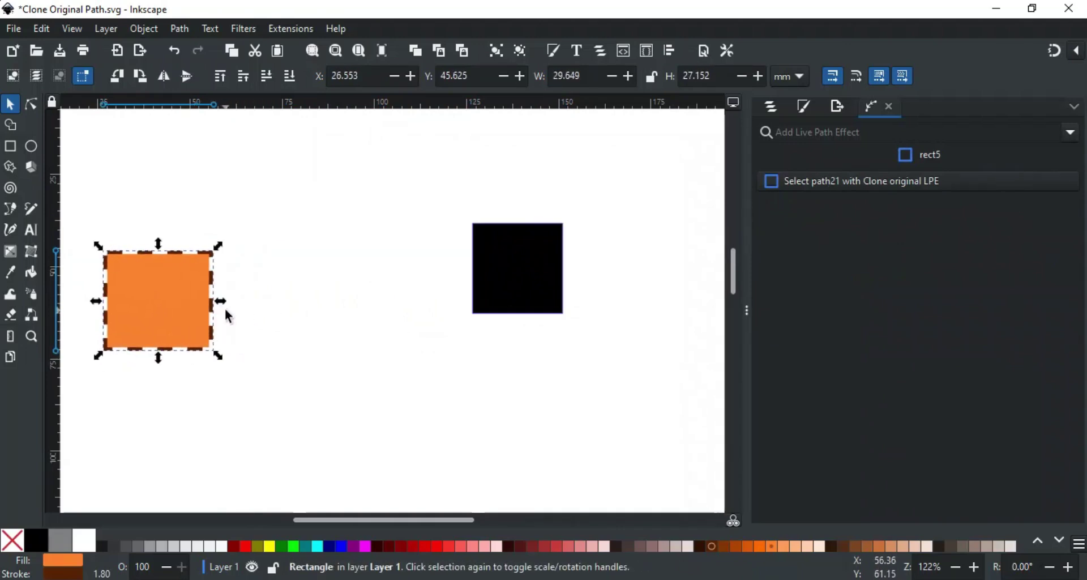
{"action": "left_click", "coordinate": [515, 270]}
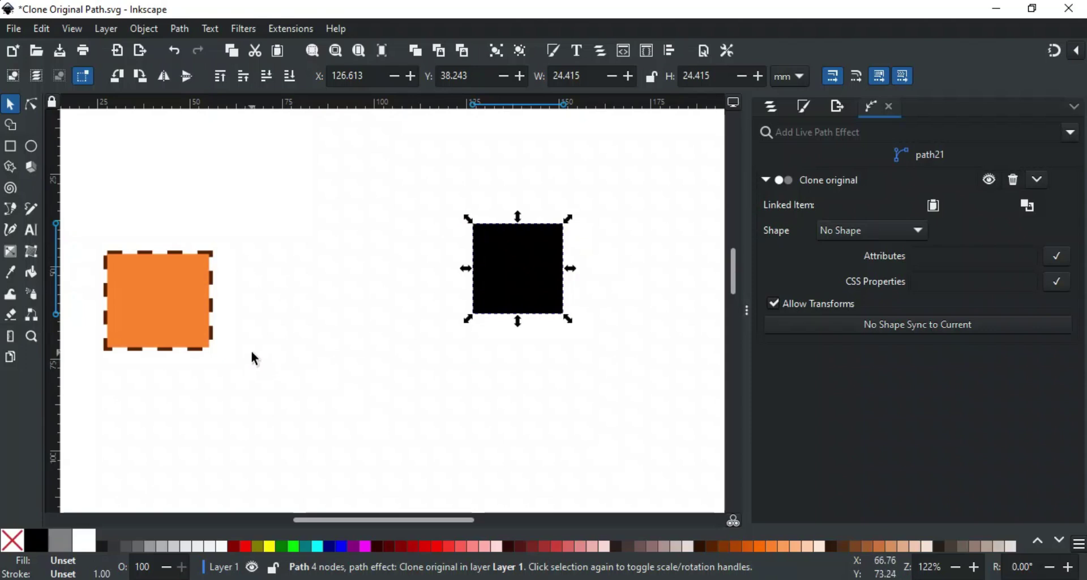
{"action": "left_click", "coordinate": [156, 294]}
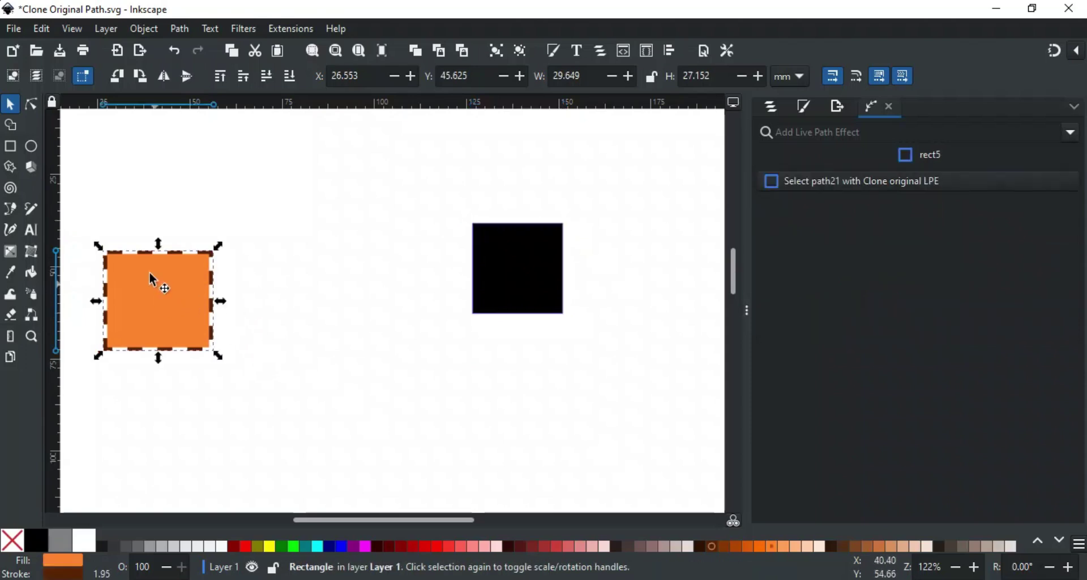
{"action": "left_click", "coordinate": [39, 28]}
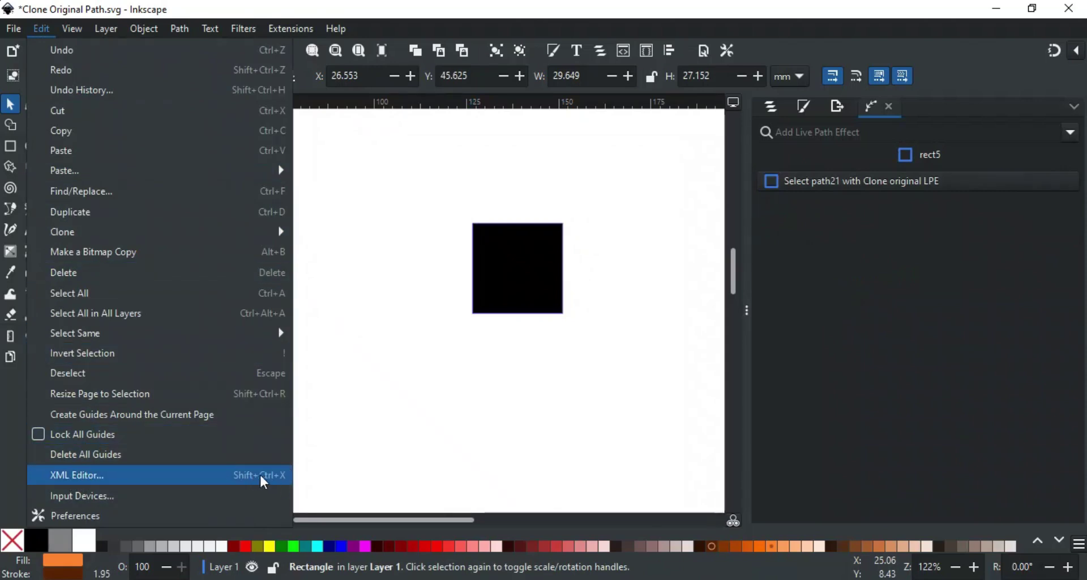
{"action": "left_click", "coordinate": [625, 49]}
{"action": "left_click", "coordinate": [624, 46]}
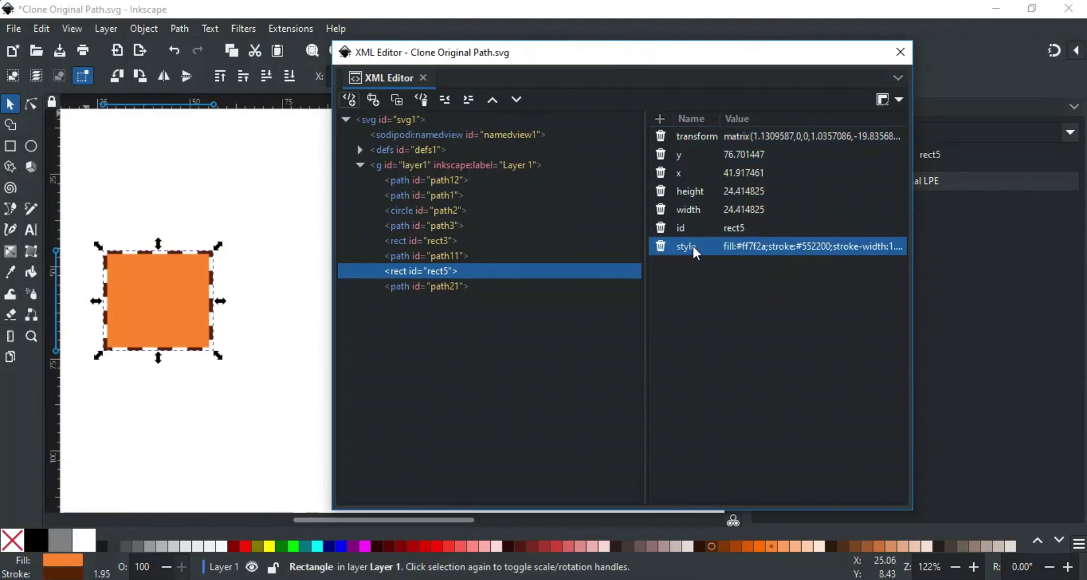
{"action": "left_click", "coordinate": [733, 247]}
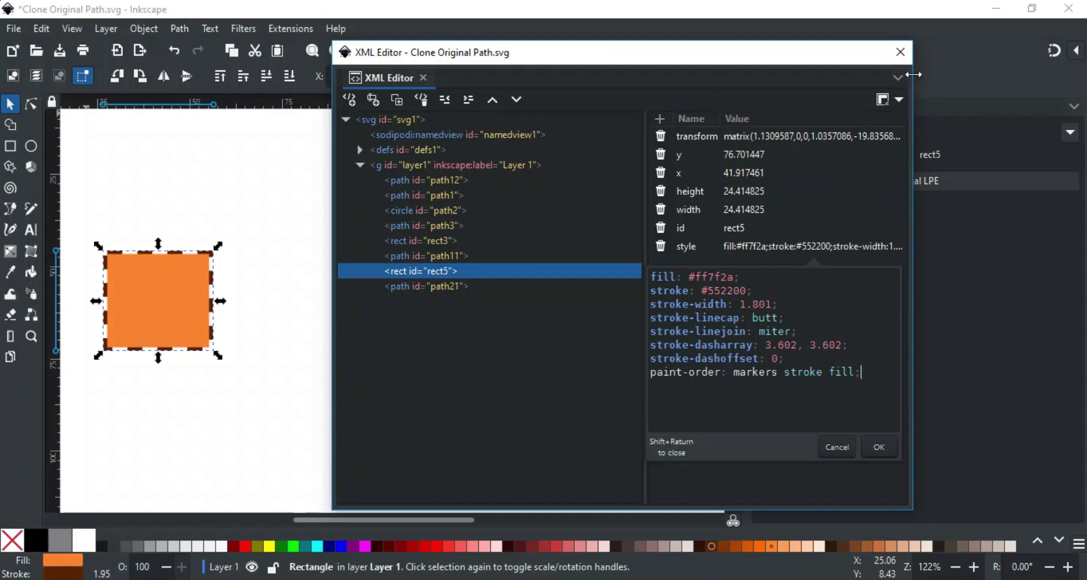
{"action": "left_click", "coordinate": [900, 53]}
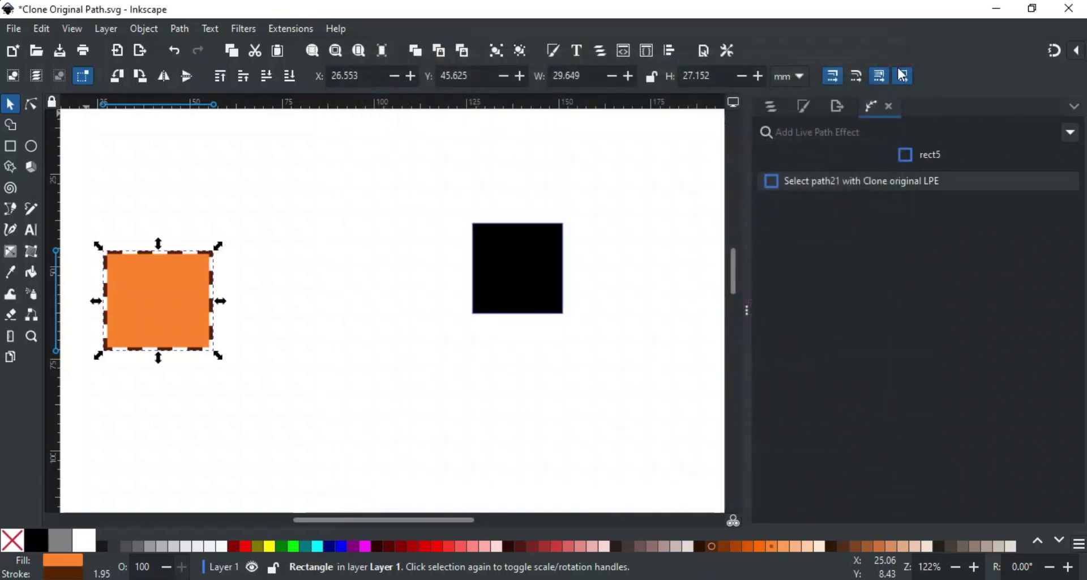
Set the clone's CSS Properties to 'stroke, stroke-dasharray' so it copies the dashed outline.
{"action": "left_click", "coordinate": [525, 281]}
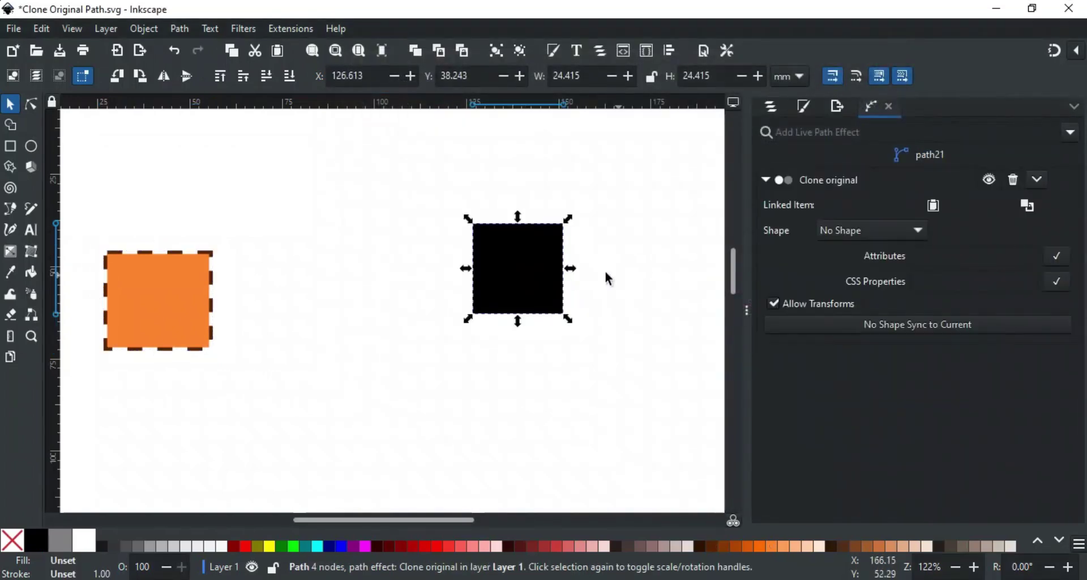
{"action": "left_click", "coordinate": [928, 259]}
{"action": "left_click", "coordinate": [929, 281]}
{"action": "type", "text": "s"}
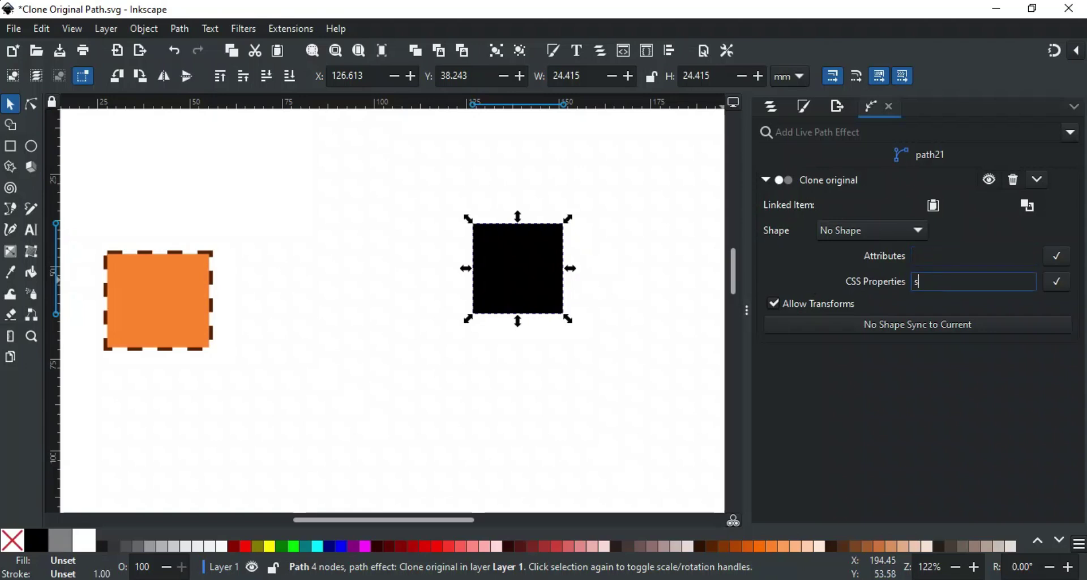
{"action": "type", "text": "troke, stroke-dasharr"}
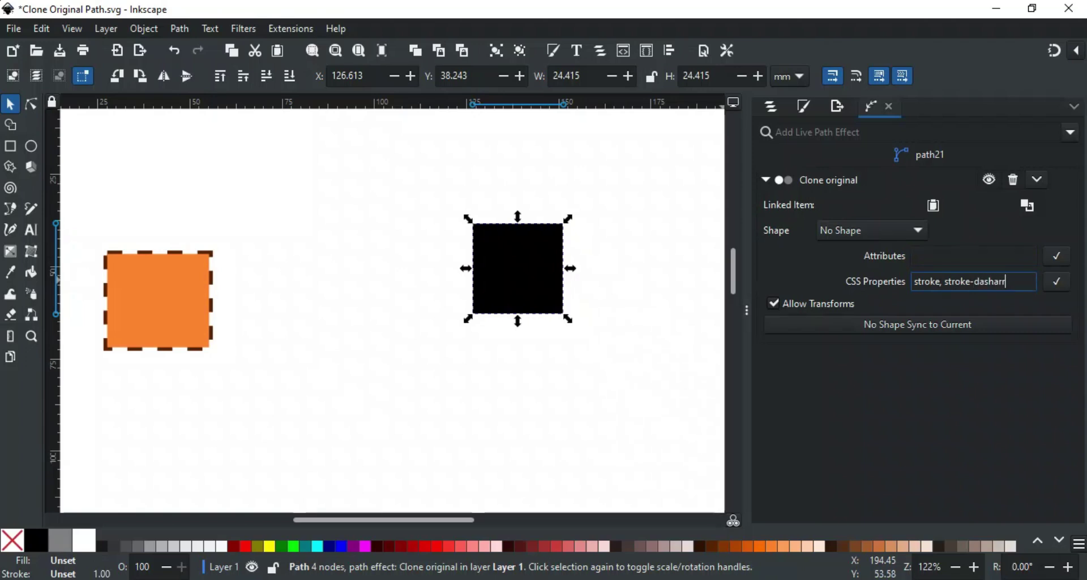
{"action": "type", "text": "ay"}
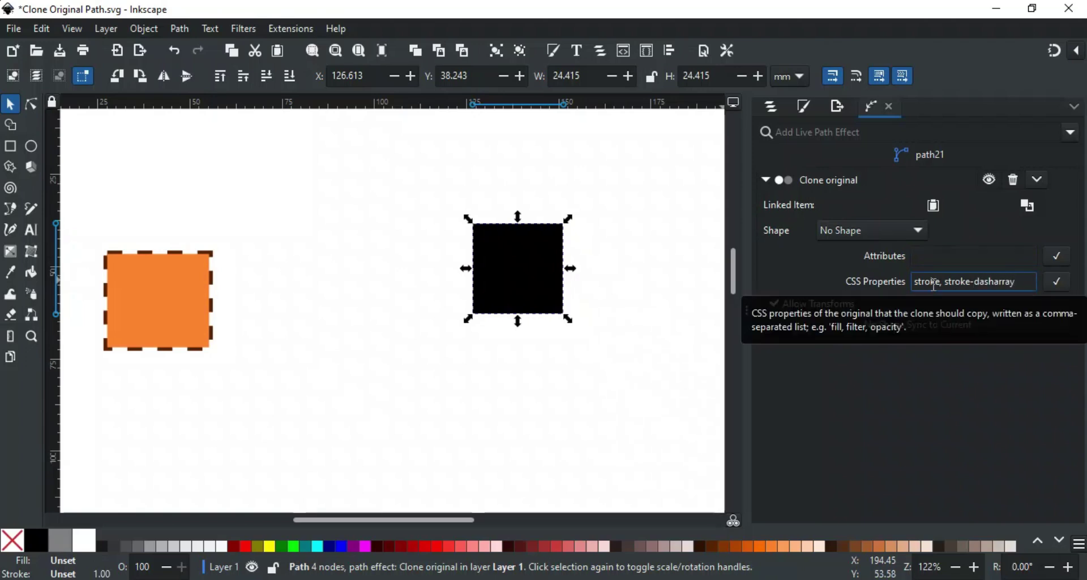
{"action": "left_click", "coordinate": [1054, 285]}
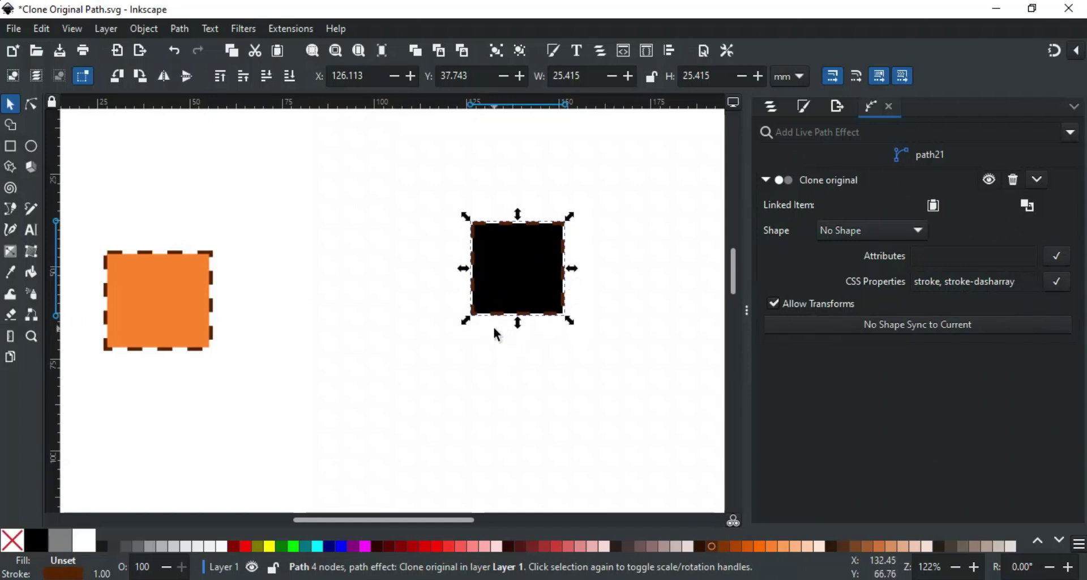
Give the left square a red outline and a pink fill.
{"action": "left_click", "coordinate": [179, 328]}
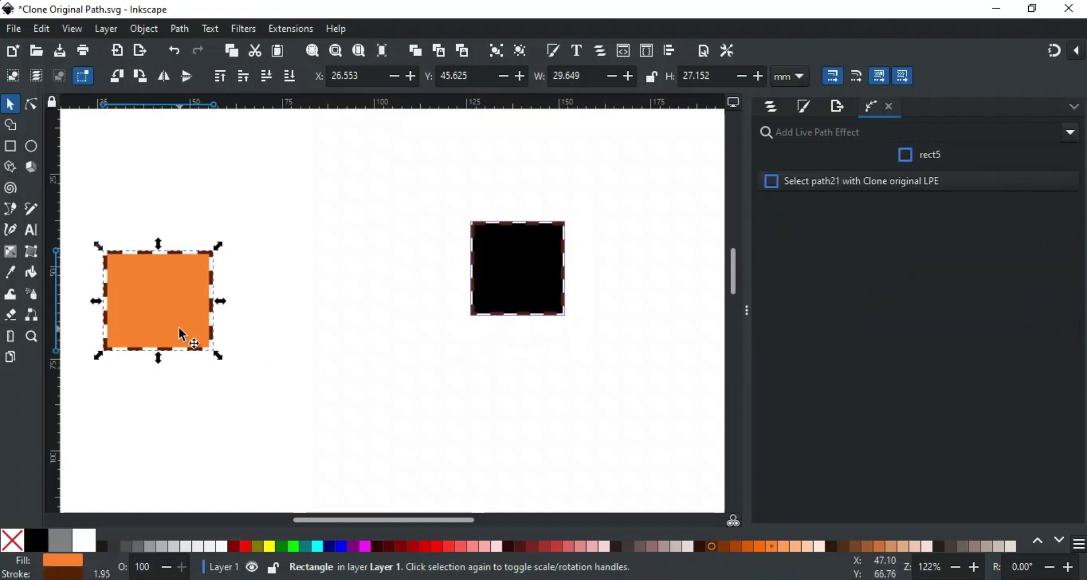
{"action": "left_click", "coordinate": [242, 546], "text": "shift"}
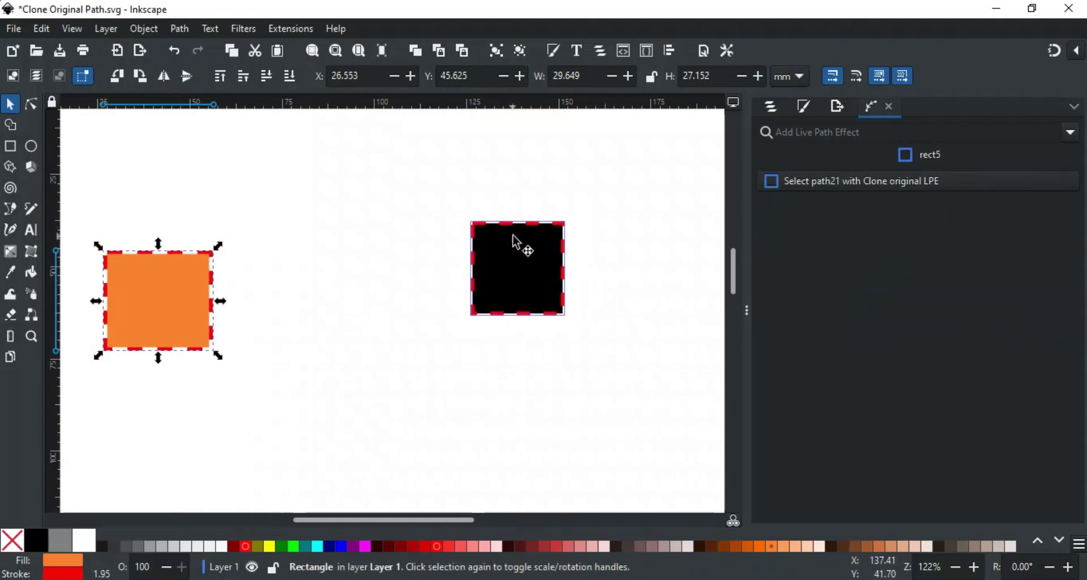
{"action": "left_click", "coordinate": [395, 545]}
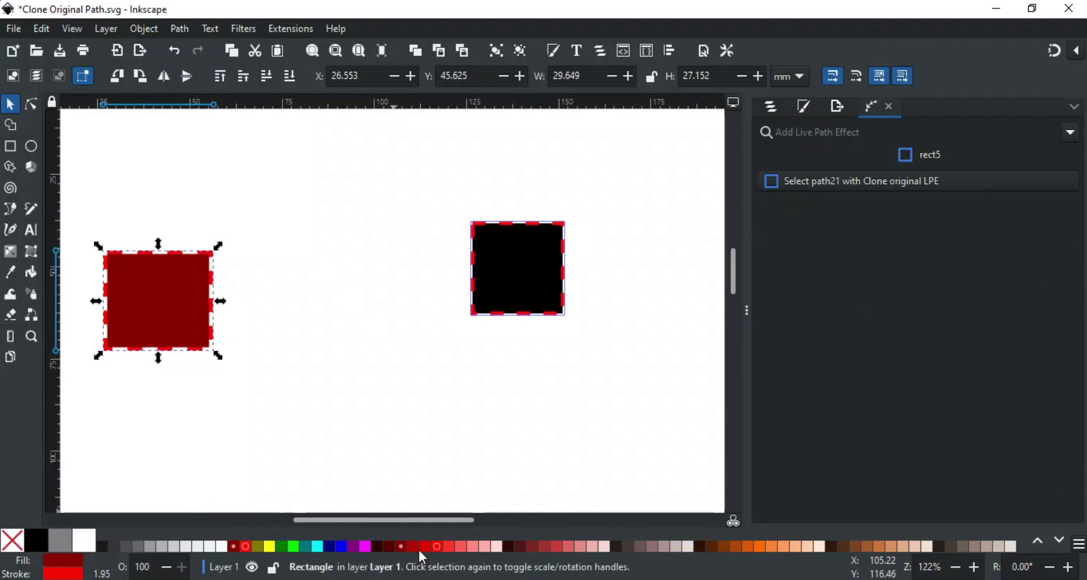
{"action": "left_click", "coordinate": [421, 546]}
{"action": "left_click", "coordinate": [484, 547]}
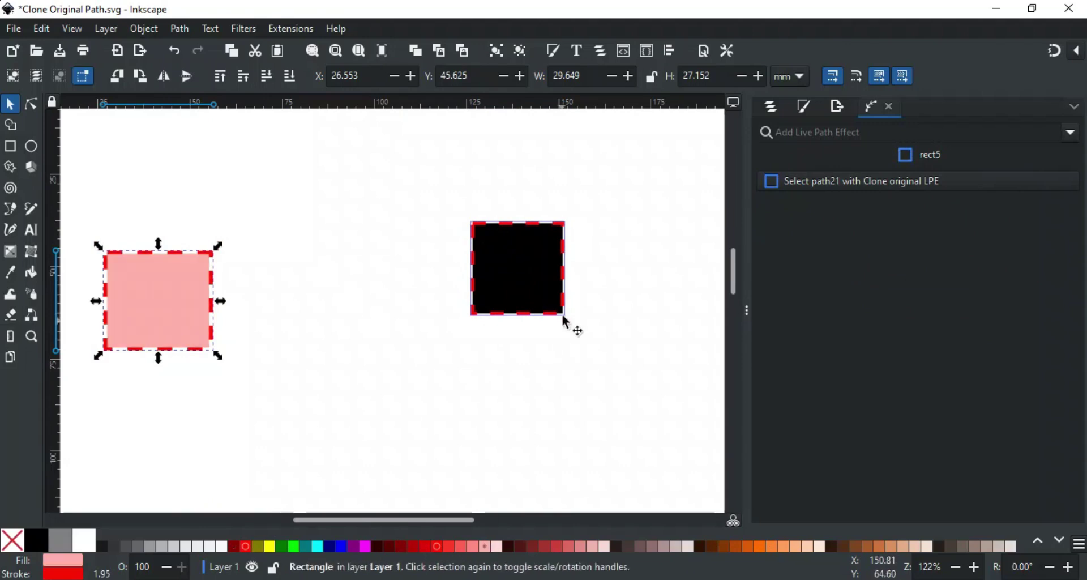
Fill the clone salmon red and change the pink square's outline to dark gray.
{"action": "left_click", "coordinate": [538, 266]}
{"action": "left_click", "coordinate": [762, 546]}
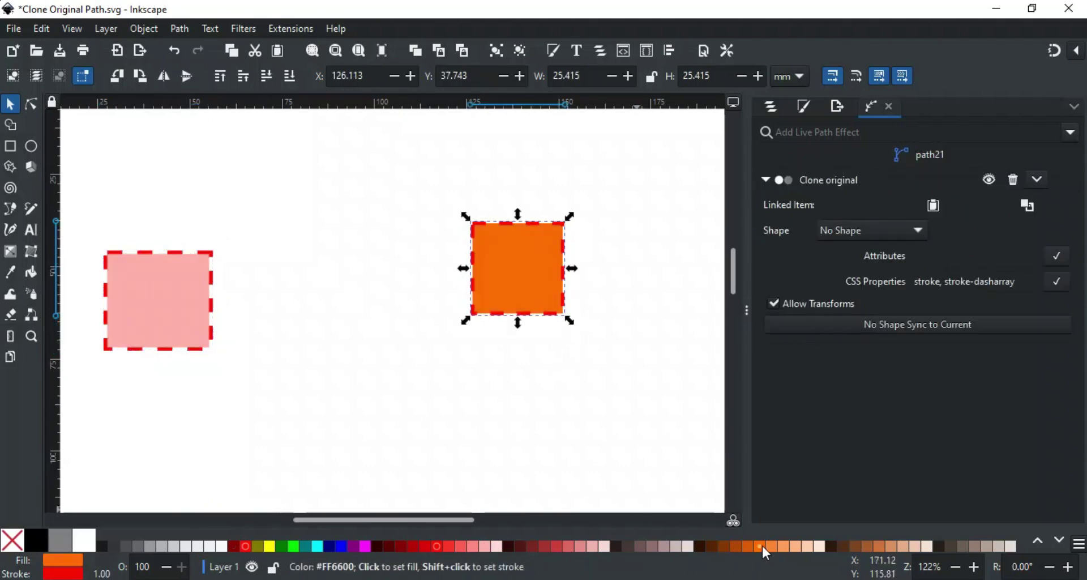
{"action": "left_click", "coordinate": [460, 547]}
{"action": "left_click", "coordinate": [178, 308]}
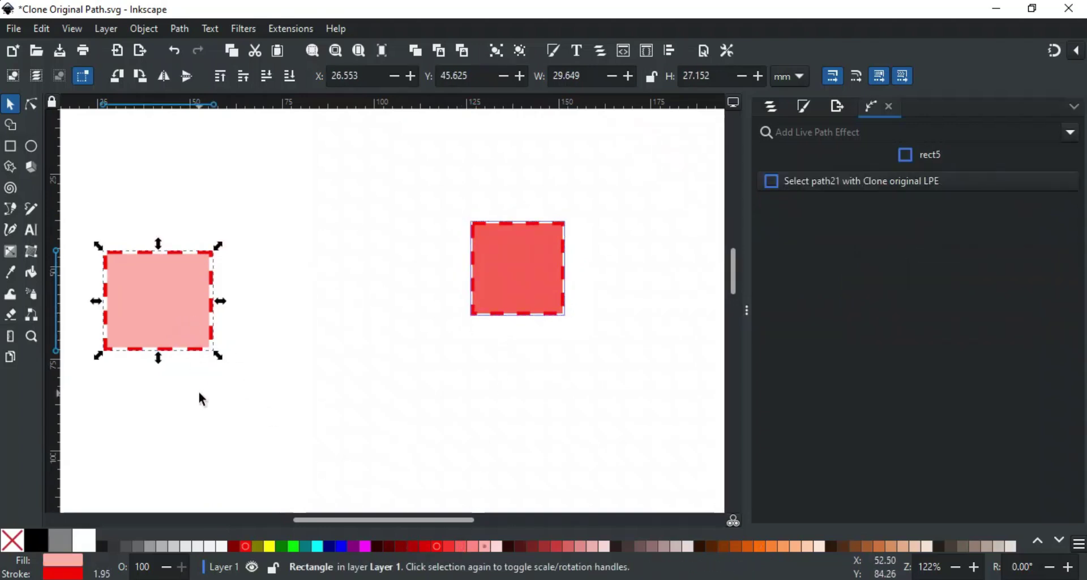
{"action": "left_click", "coordinate": [103, 547], "text": "shift"}
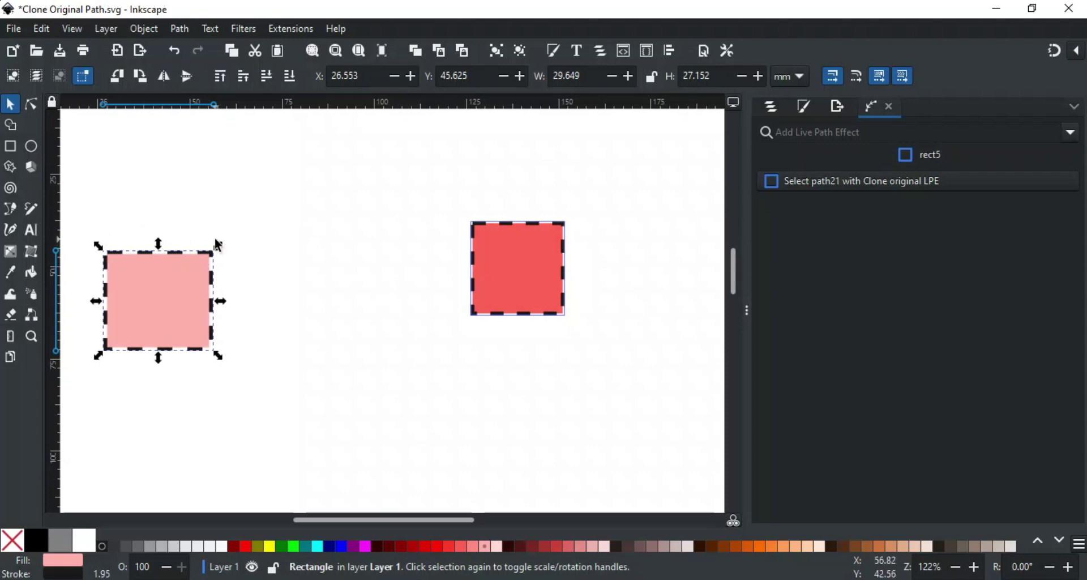
{"action": "left_click", "coordinate": [560, 229]}
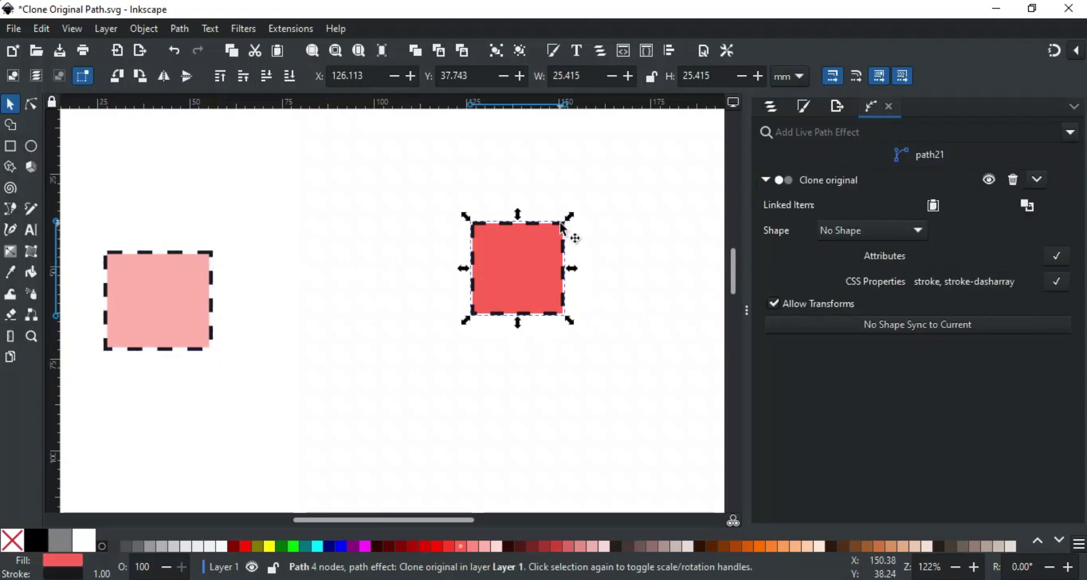
Drag the clone's top-right handle outward to make it wider and taller.
{"action": "mouse_move", "coordinate": [569, 217]}
{"action": "left_mouse_down"}
{"action": "mouse_move", "coordinate": [592, 253]}
{"action": "mouse_move", "coordinate": [604, 198]}
{"action": "left_mouse_up"}
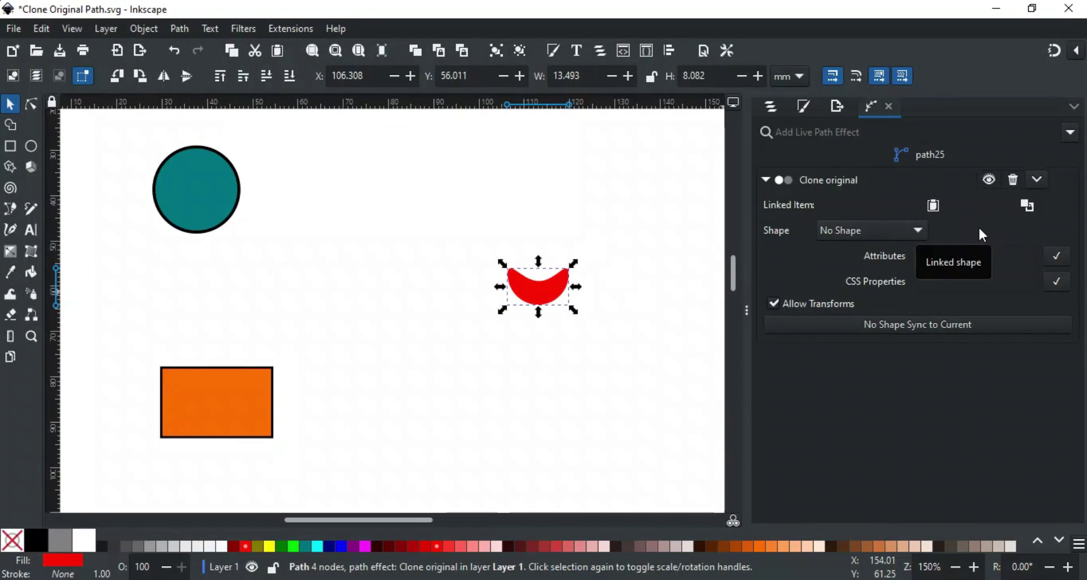
Relink the crescent clone from the teal circle to the orange rectangle and move it into place.
{"action": "left_click", "coordinate": [1027, 208]}
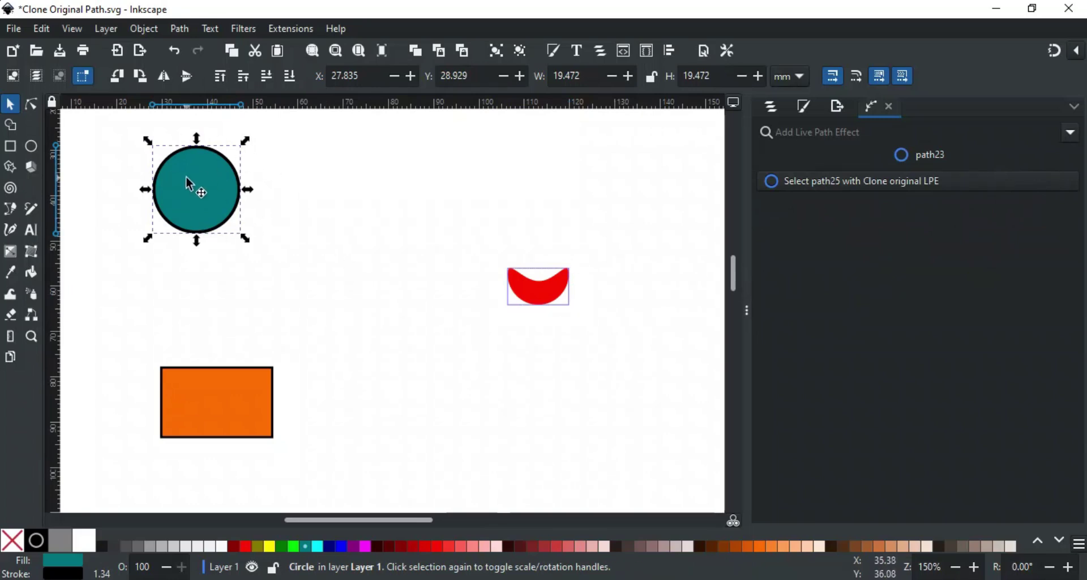
{"action": "left_click", "coordinate": [537, 287]}
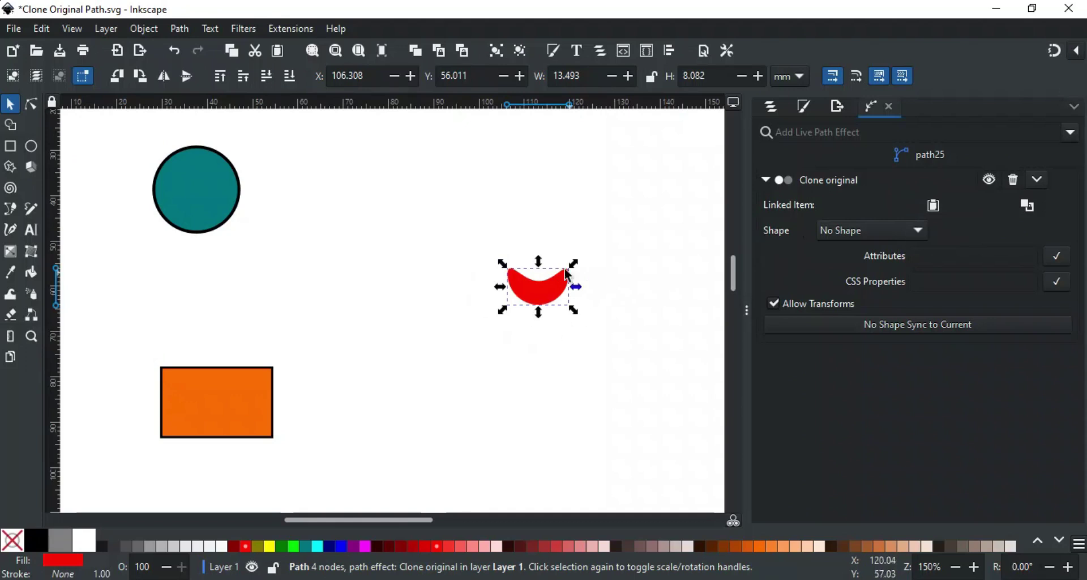
{"action": "left_click", "coordinate": [244, 420]}
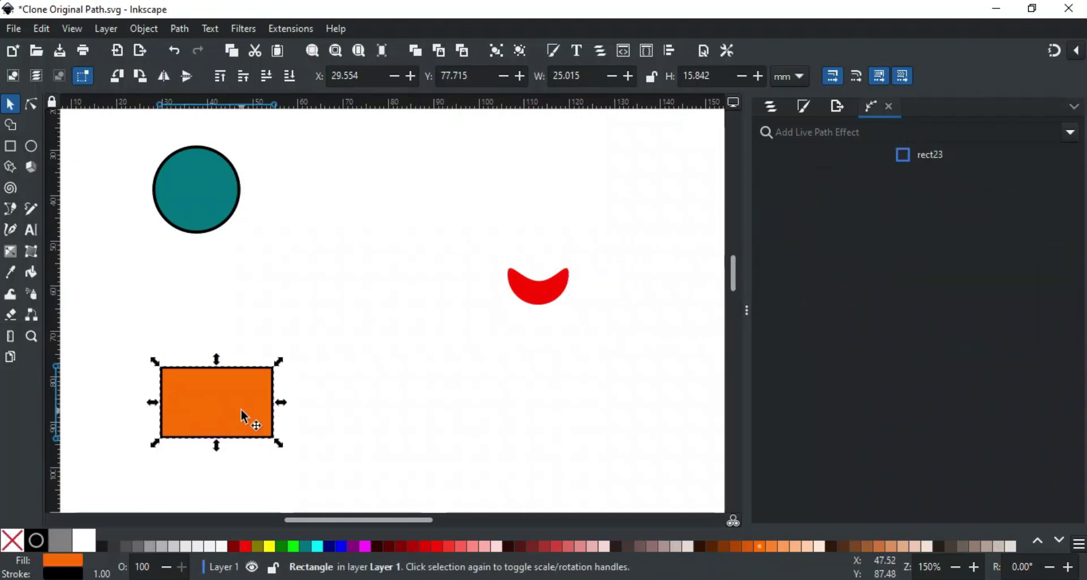
{"action": "left_click", "coordinate": [529, 295]}
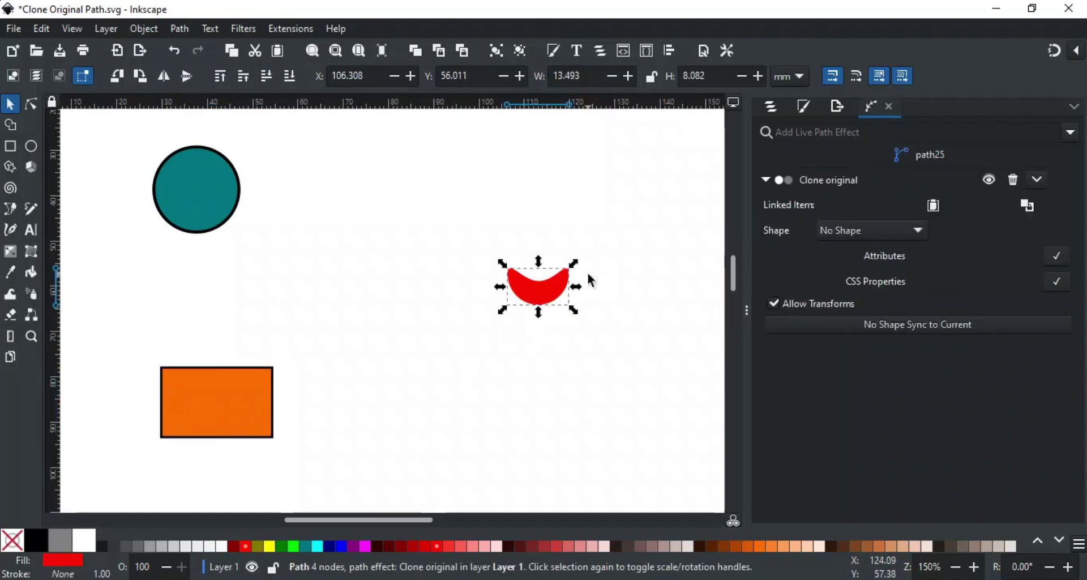
{"action": "left_click", "coordinate": [929, 205]}
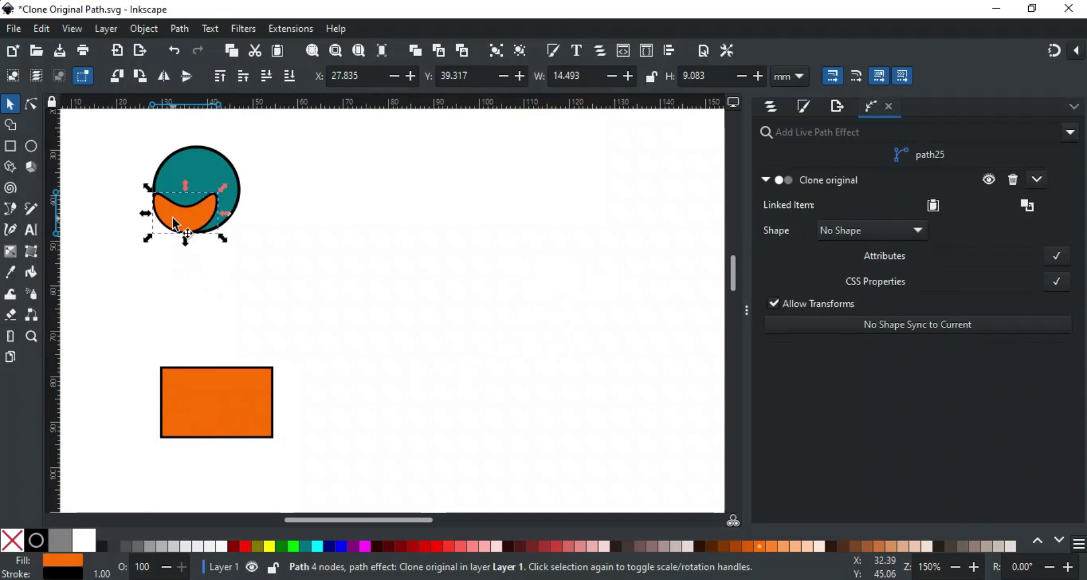
{"action": "left_click_drag", "start_coordinate": [186, 224], "coordinate": [534, 283]}
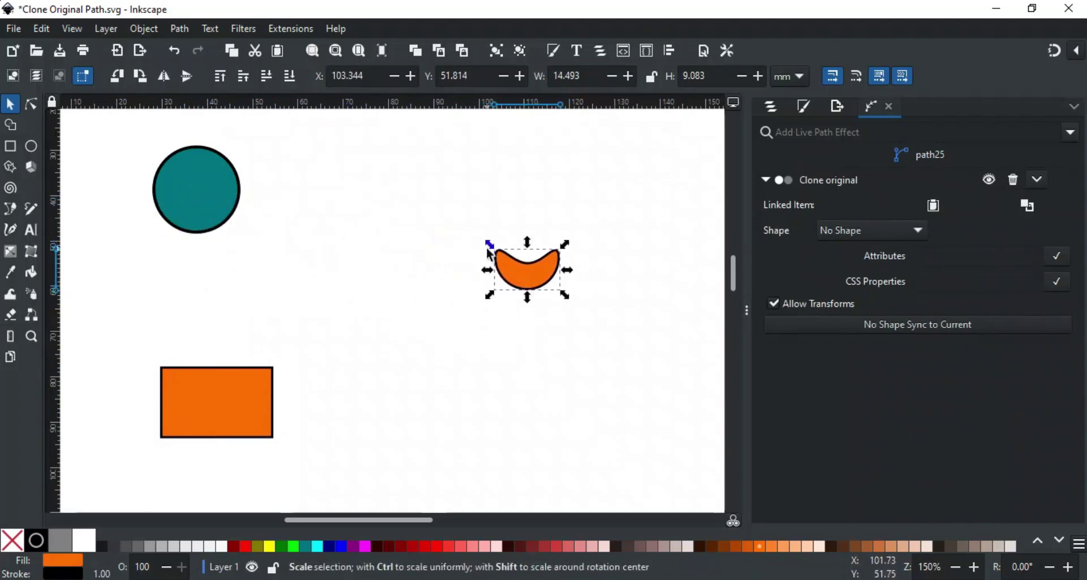
{"action": "left_click", "coordinate": [1029, 207]}
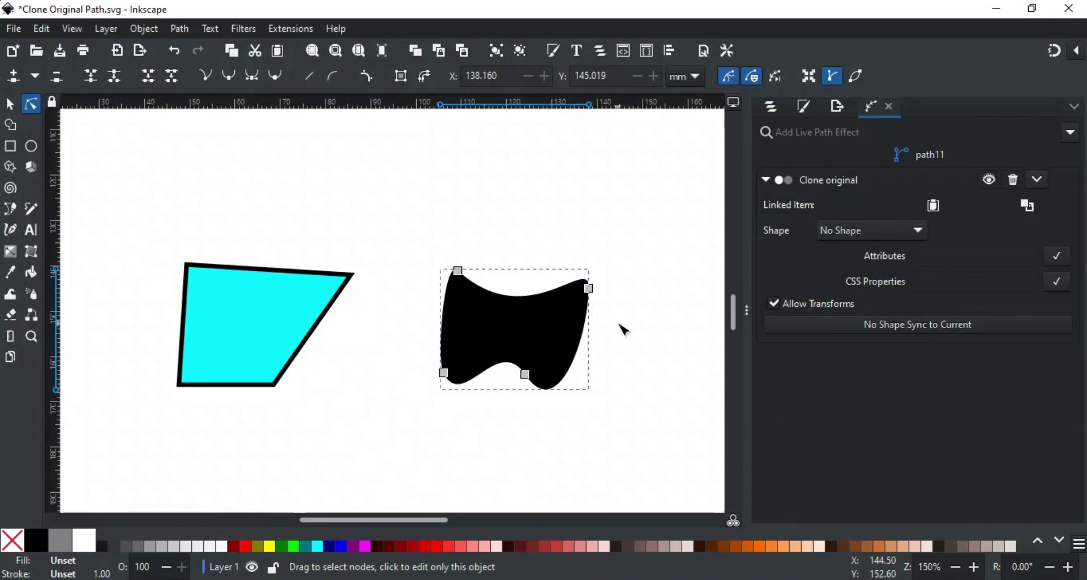
Keep the clone's shape unlinked and pull the cyan quad's top-right node outward.
{"action": "left_click", "coordinate": [838, 232]}
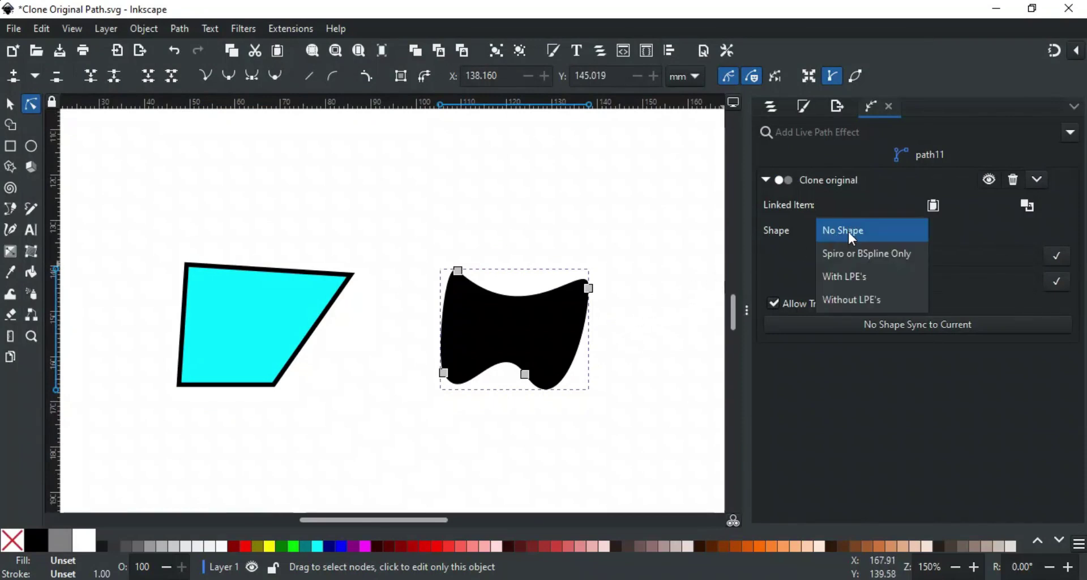
{"action": "left_click", "coordinate": [790, 243]}
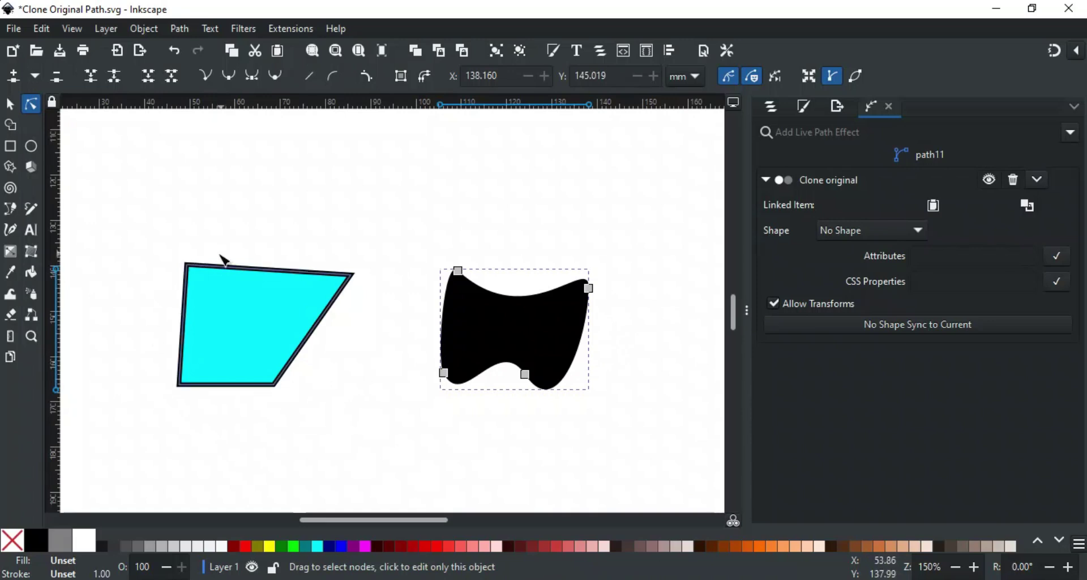
{"action": "left_click", "coordinate": [276, 313]}
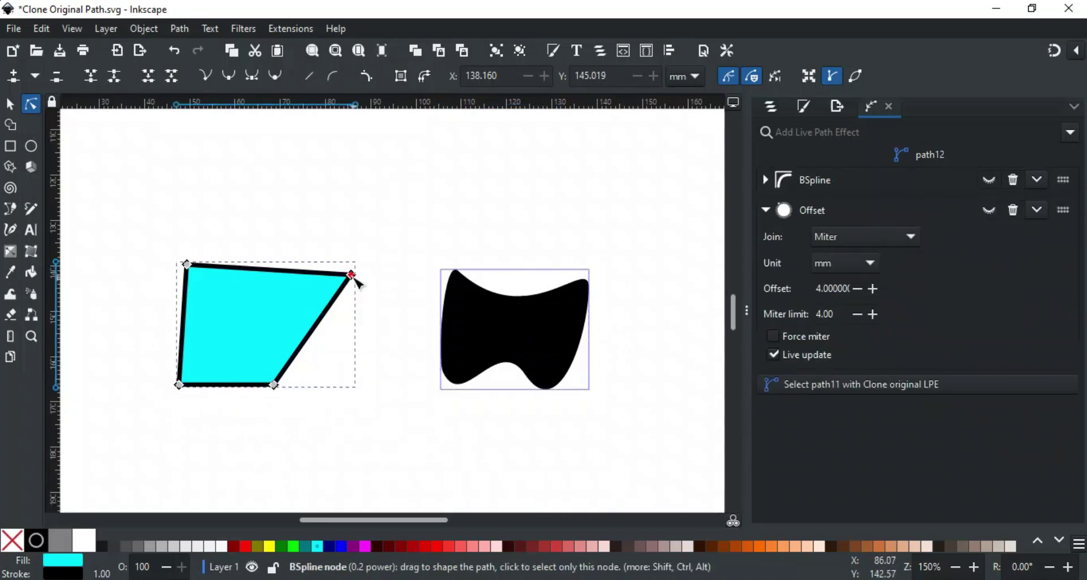
{"action": "mouse_move", "coordinate": [354, 273]}
{"action": "left_mouse_down"}
{"action": "mouse_move", "coordinate": [296, 309]}
{"action": "mouse_move", "coordinate": [356, 270]}
{"action": "left_mouse_up"}
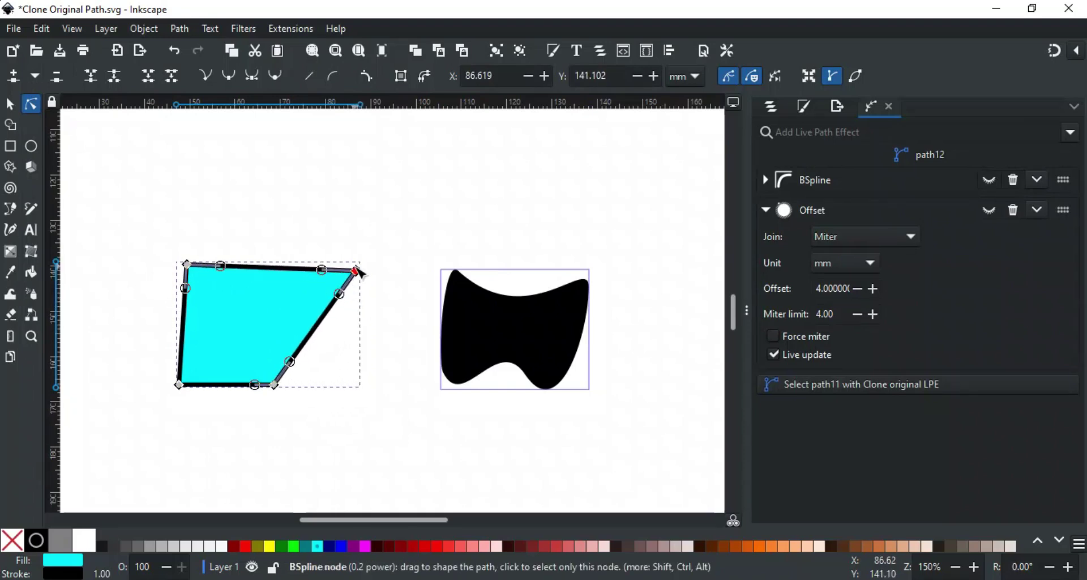
Move the black clone's top-left node down, leaving Shape set to No Shape.
{"action": "left_click", "coordinate": [509, 327]}
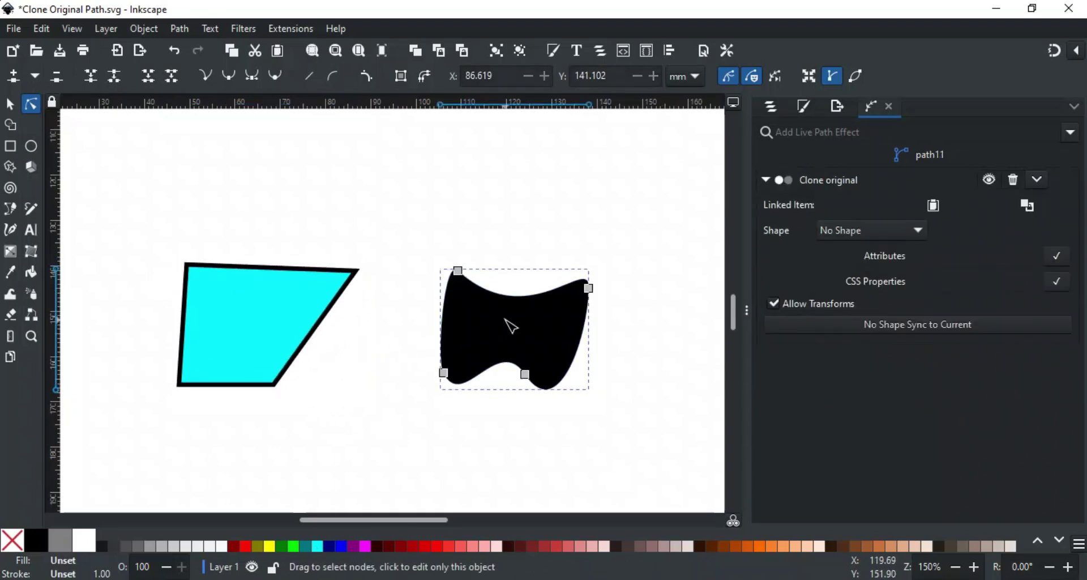
{"action": "mouse_move", "coordinate": [457, 273]}
{"action": "left_mouse_down"}
{"action": "mouse_move", "coordinate": [473, 330]}
{"action": "mouse_move", "coordinate": [465, 278]}
{"action": "left_mouse_up"}
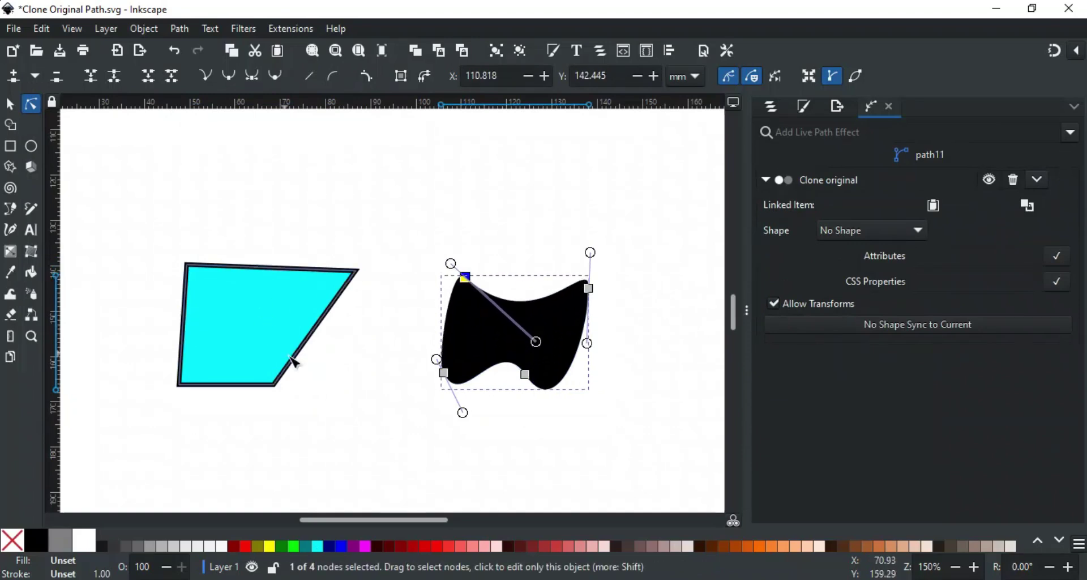
{"action": "left_click", "coordinate": [834, 236]}
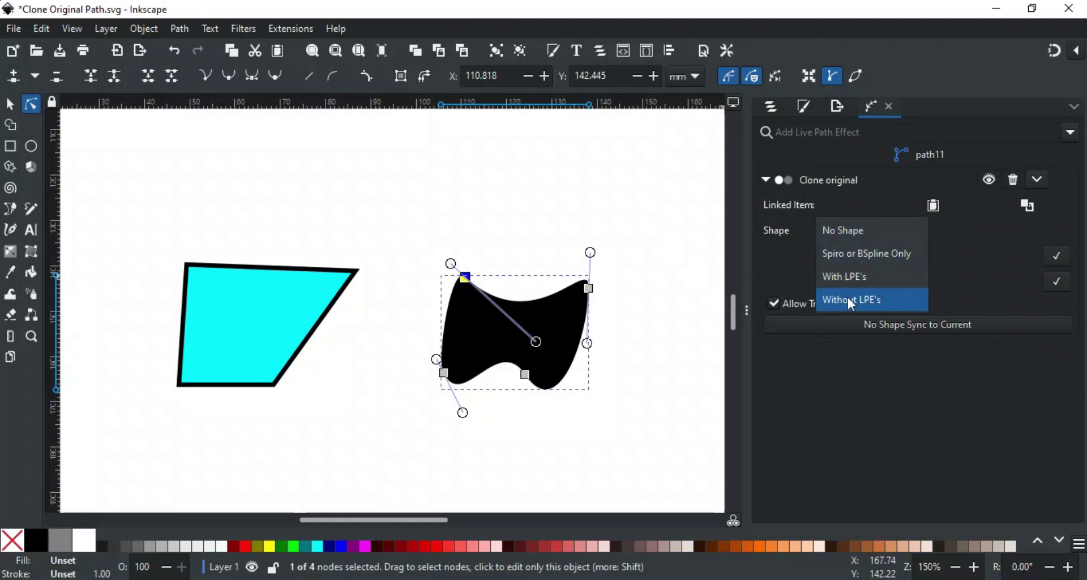
{"action": "left_click", "coordinate": [771, 270]}
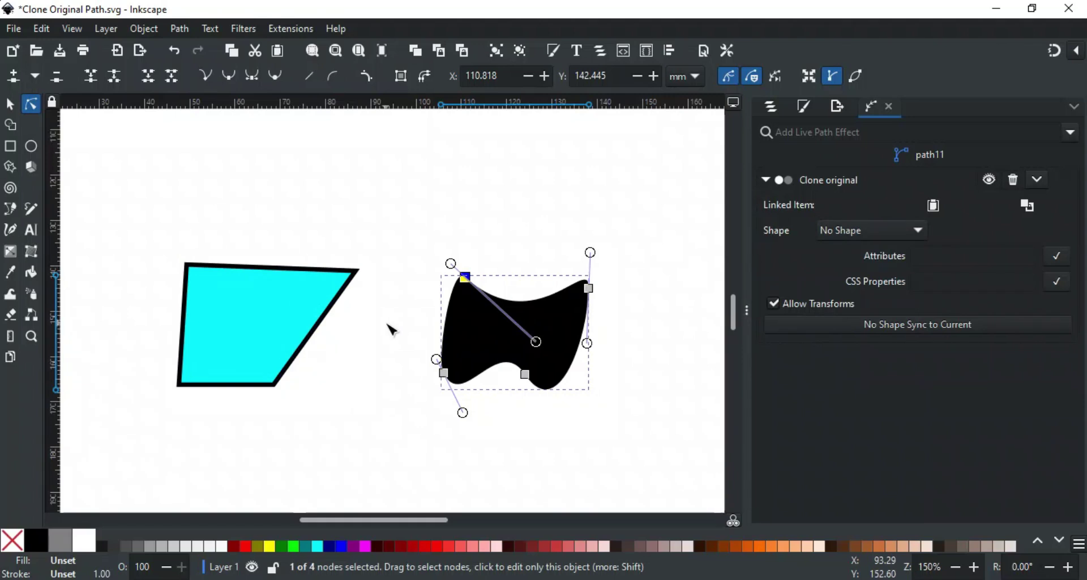
Re-enable the cyan quad's BSpline and Offset path effects.
{"action": "left_click", "coordinate": [294, 309]}
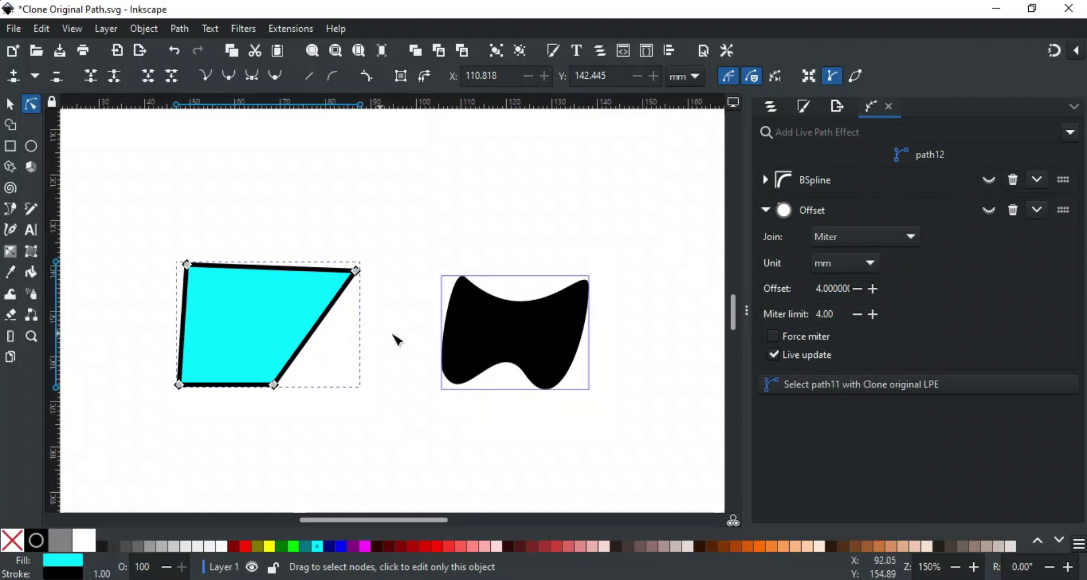
{"action": "left_click", "coordinate": [986, 179]}
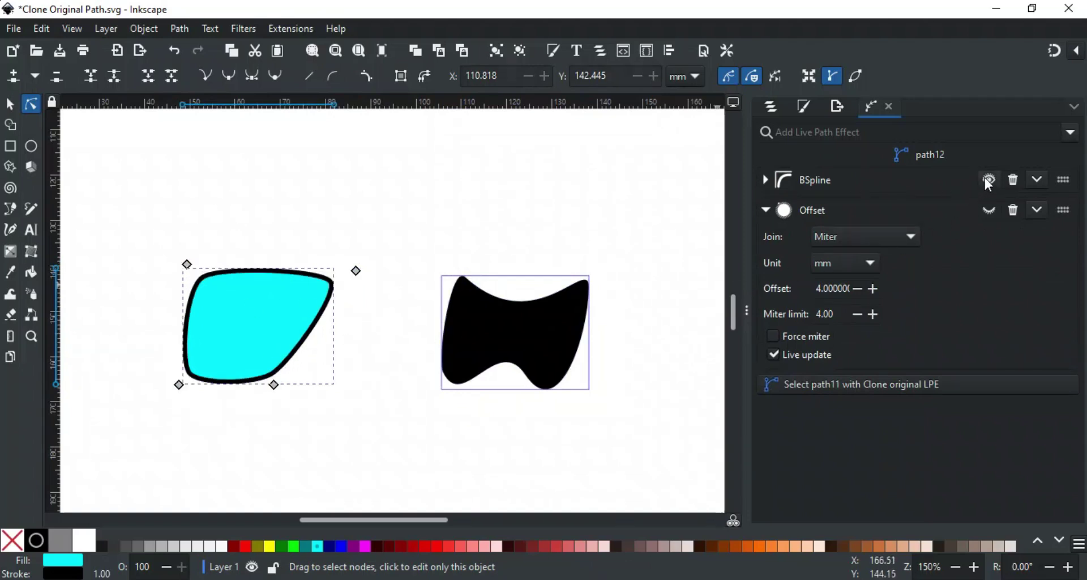
{"action": "left_click", "coordinate": [990, 209]}
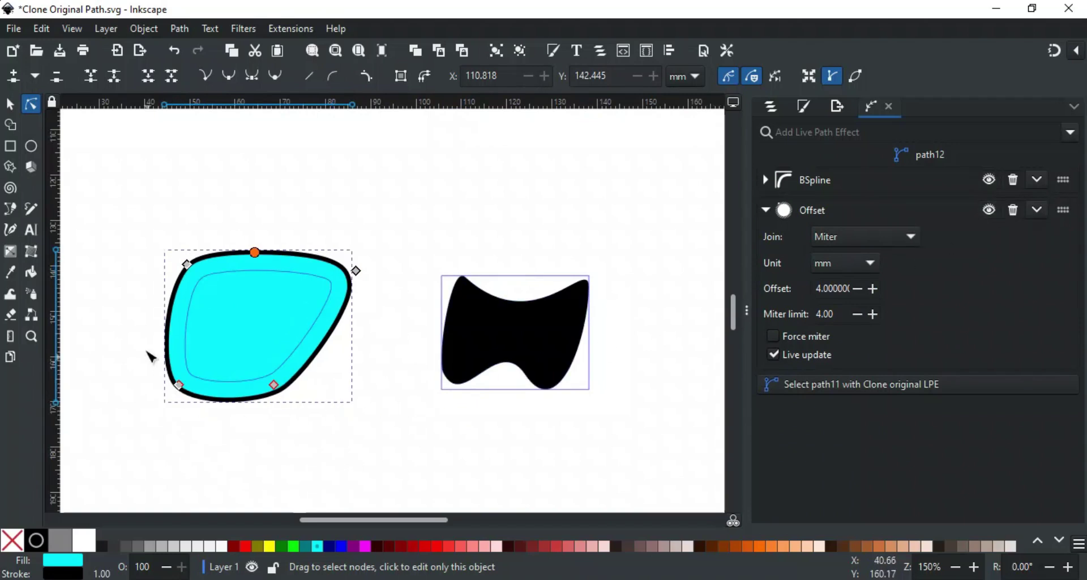
Switch the black clone's Shape through Spiro or BSpline Only and With LPE's, ending on Without LPE's.
{"action": "left_click", "coordinate": [483, 337]}
{"action": "left_click", "coordinate": [882, 231]}
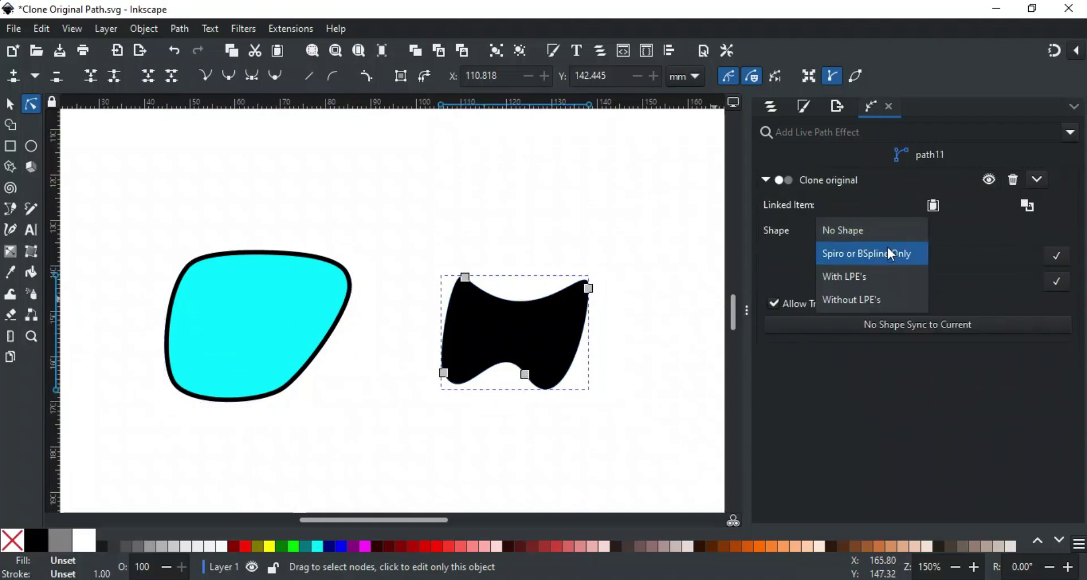
{"action": "left_click", "coordinate": [886, 249]}
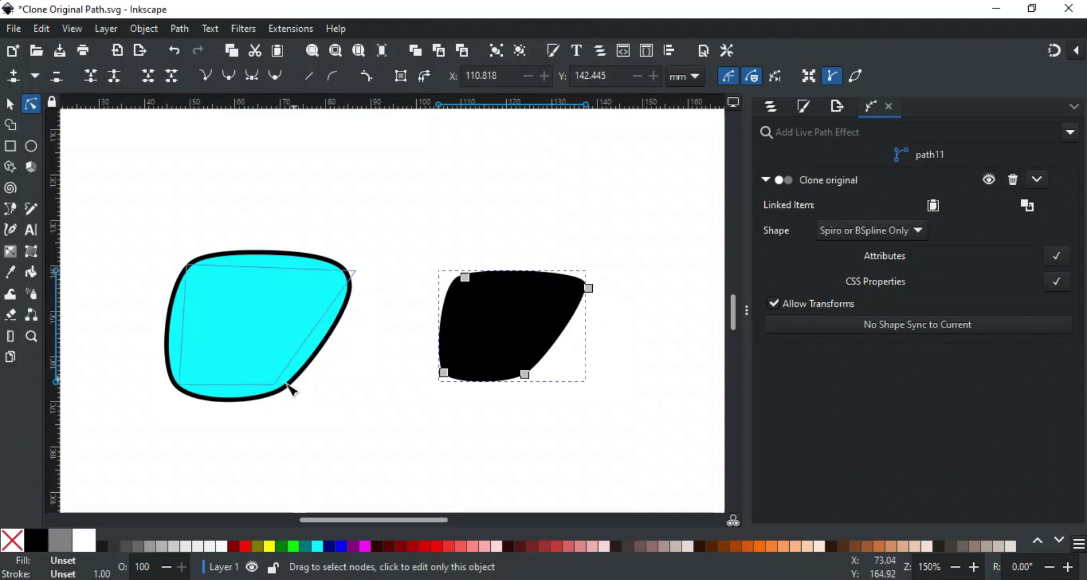
{"action": "left_click", "coordinate": [830, 230]}
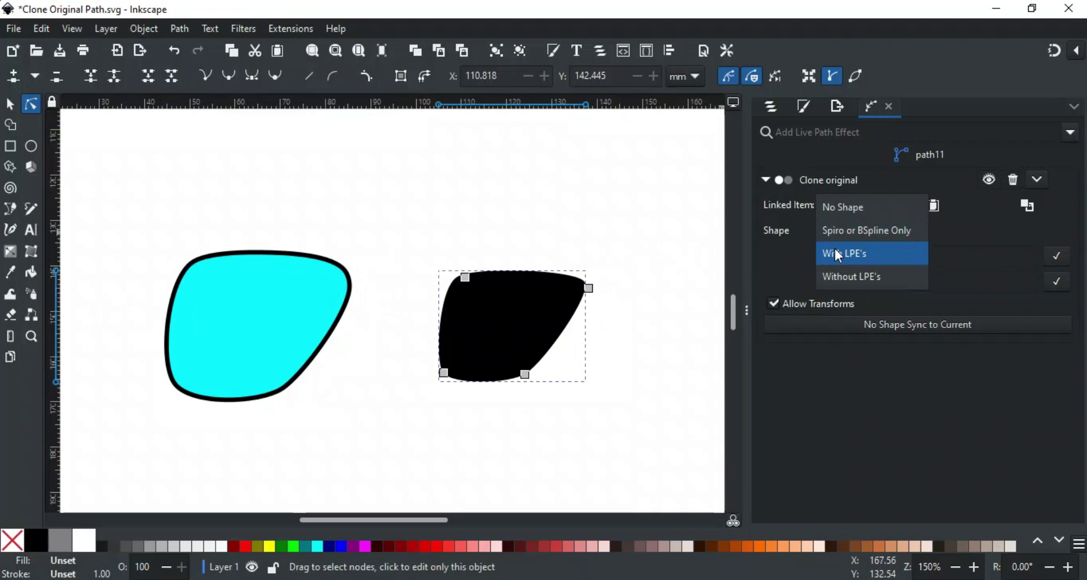
{"action": "left_click", "coordinate": [837, 252]}
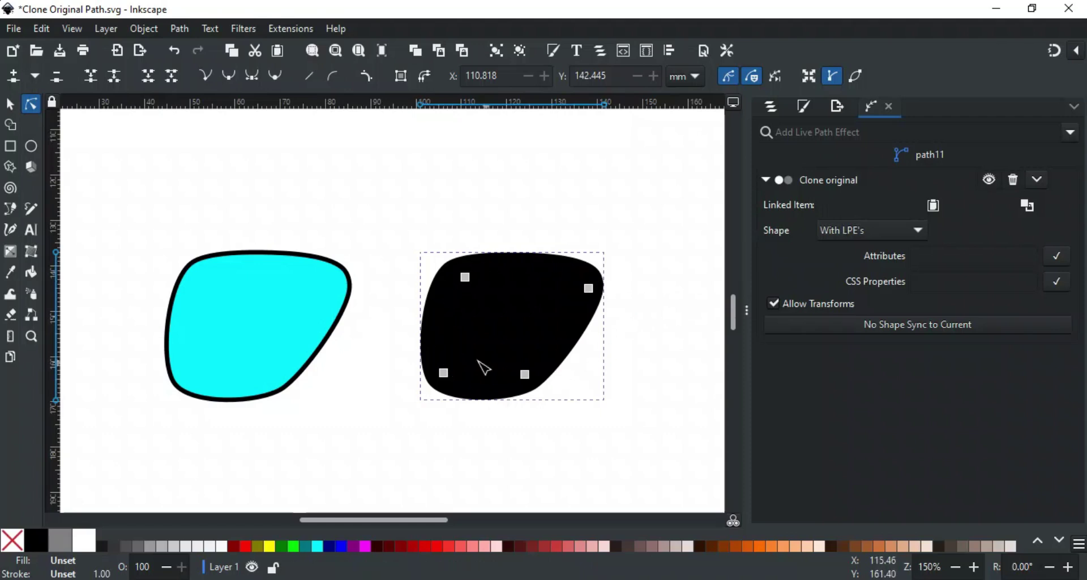
{"action": "left_click", "coordinate": [841, 234]}
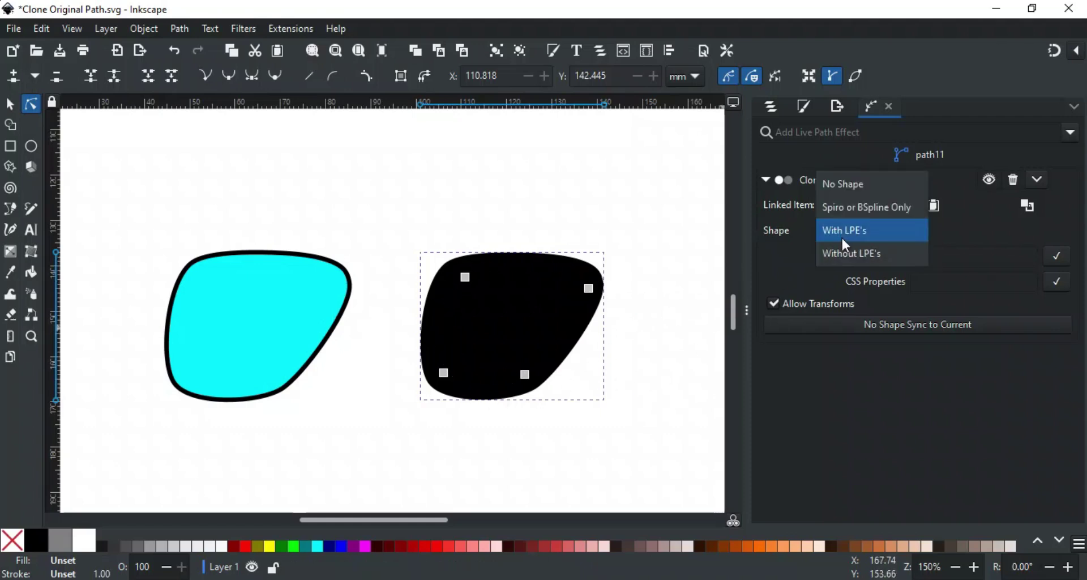
{"action": "left_click", "coordinate": [855, 258]}
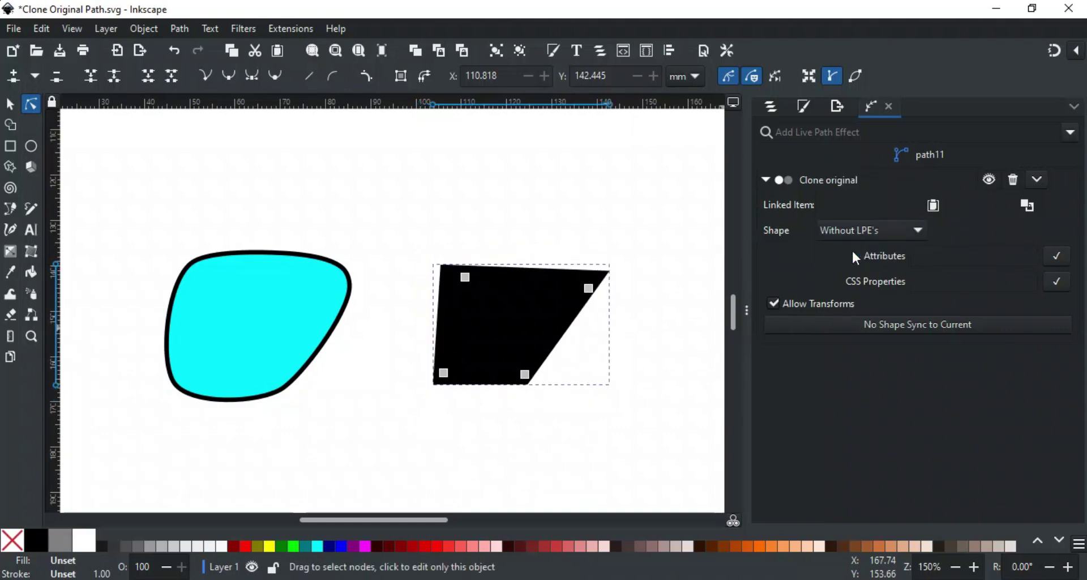